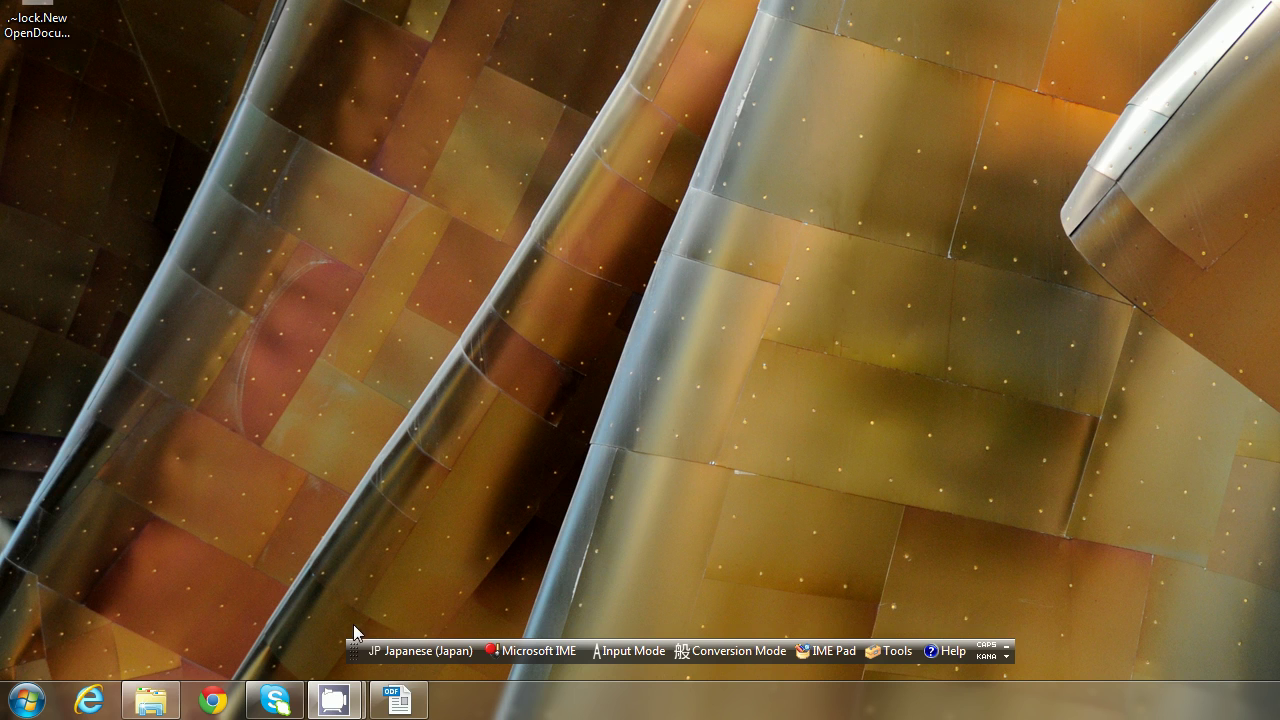
- Move the floating language bar to just above the taskbar
drag(353, 651, 251, 460)
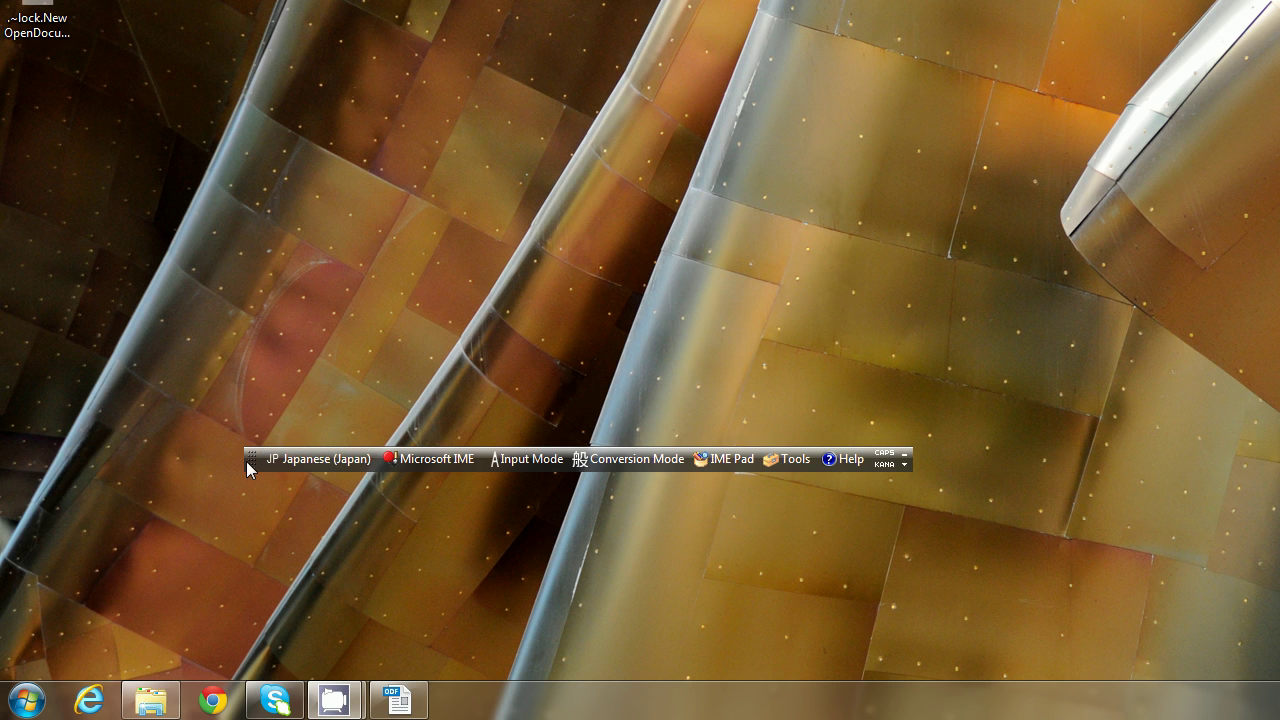
drag(252, 464, 253, 495)
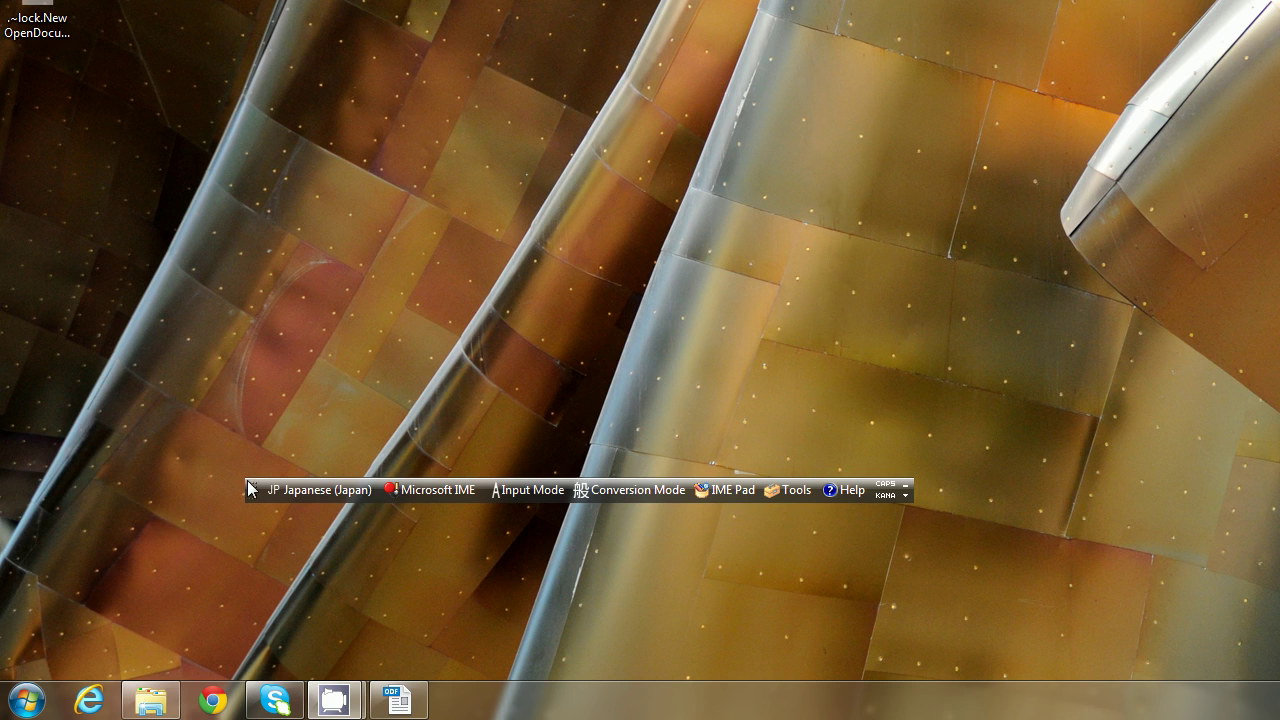
drag(250, 488, 256, 641)
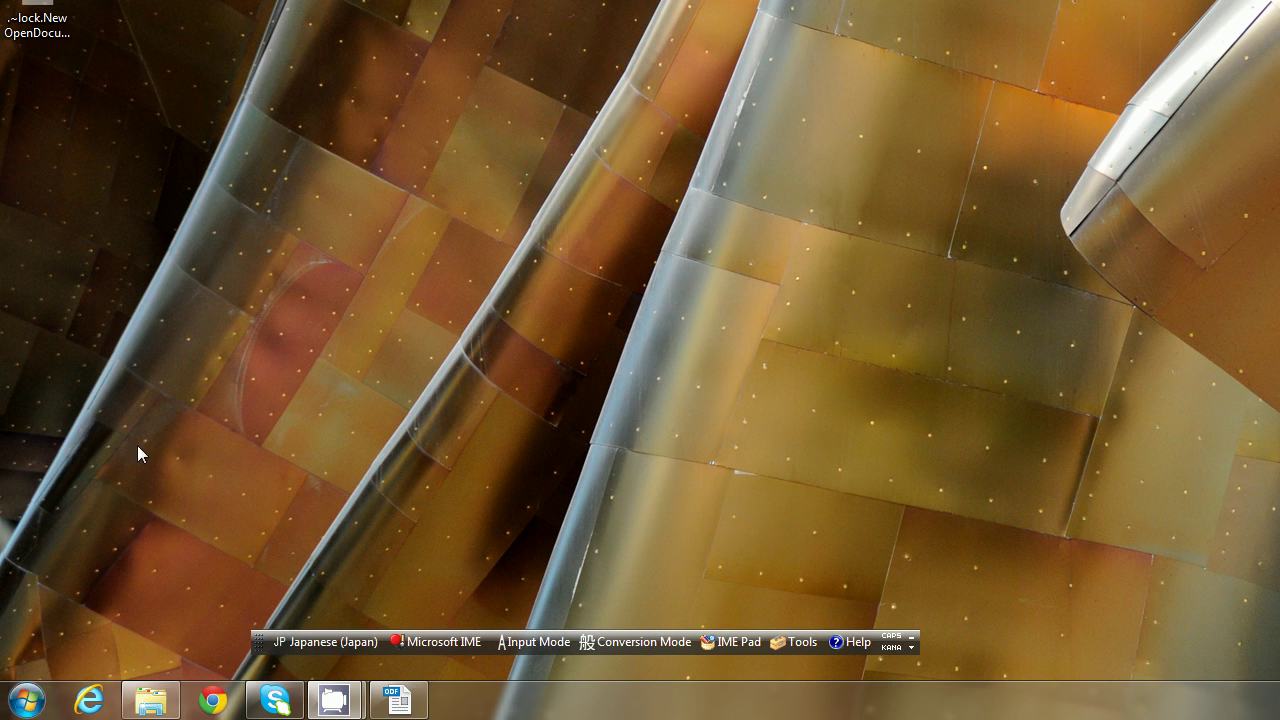
- Open the Control Panel's keyboard and input method settings and bring the whole Region and Language dialog into view
click(30, 703)
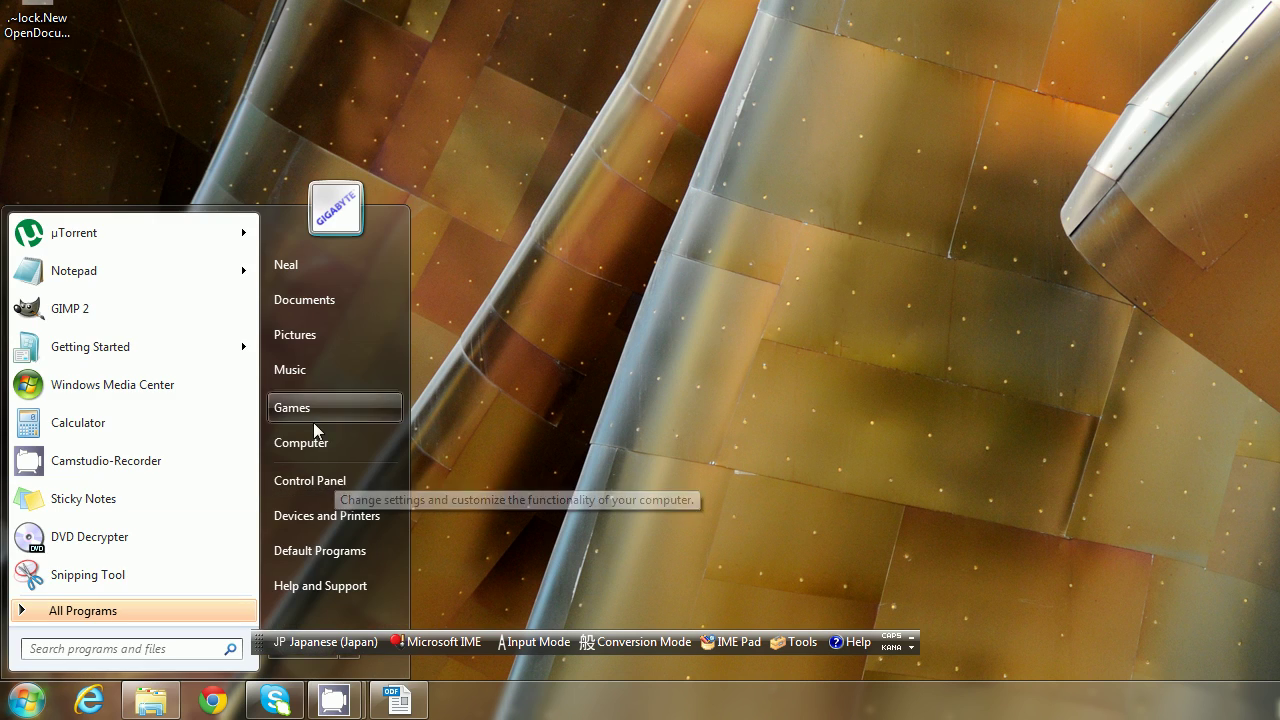
click(312, 481)
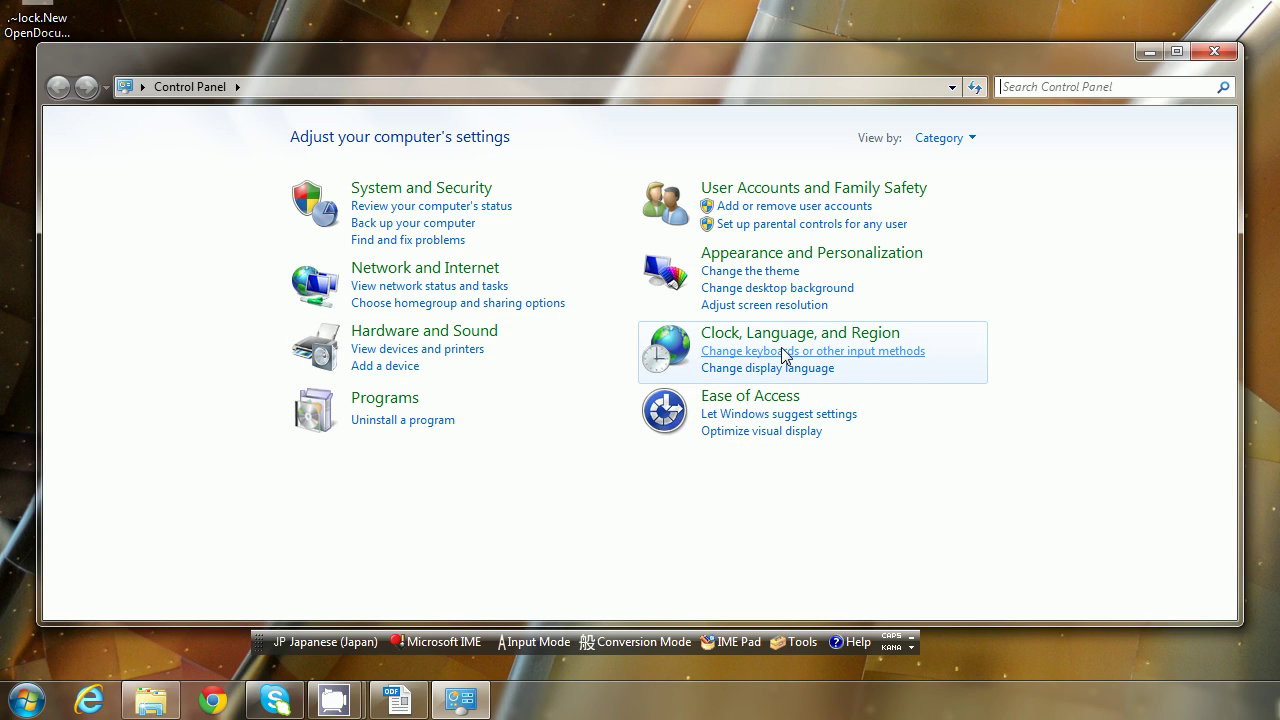
click(845, 358)
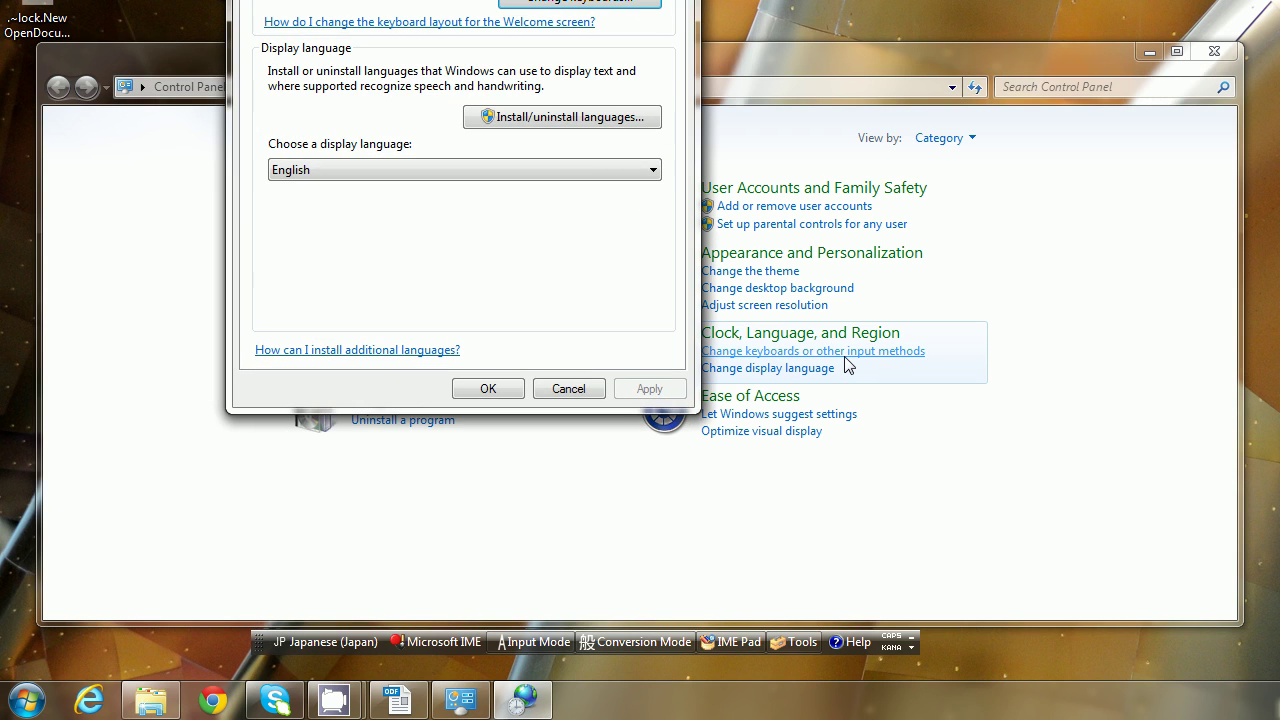
drag(478, 2, 520, 78)
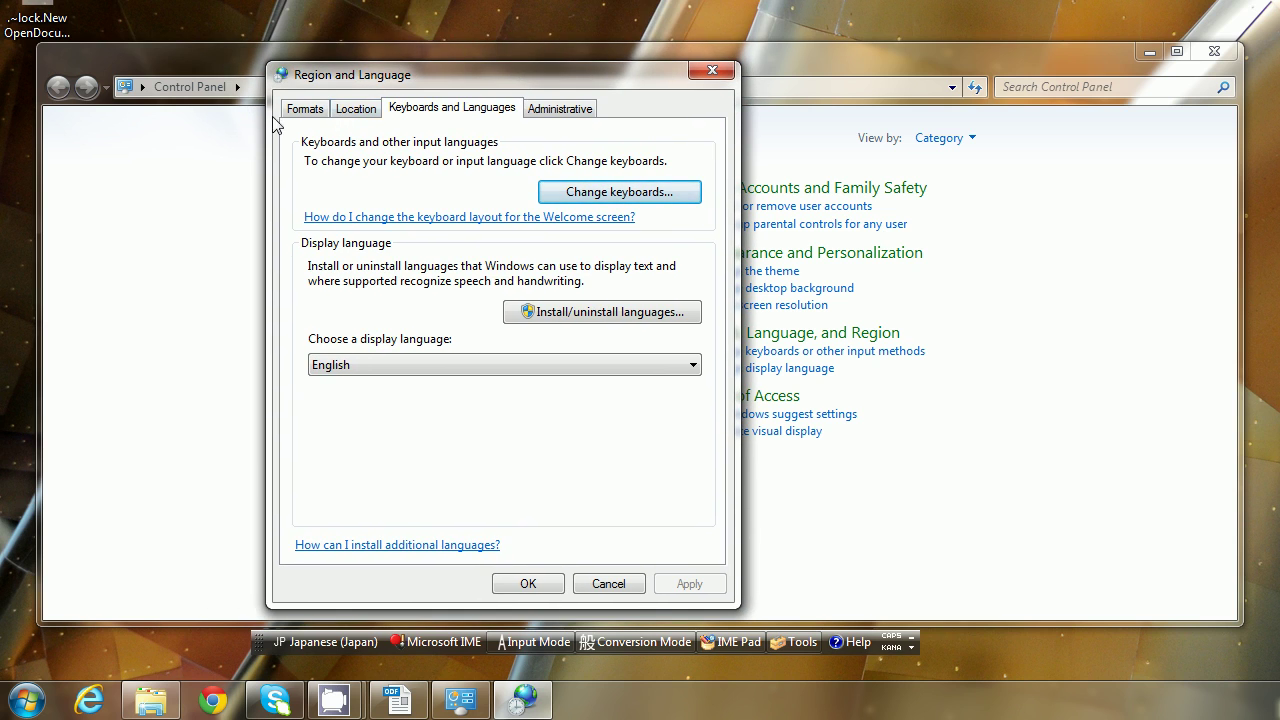
- Check the regional format and current location settings in the Region and Language dialog
click(303, 108)
click(362, 112)
click(300, 110)
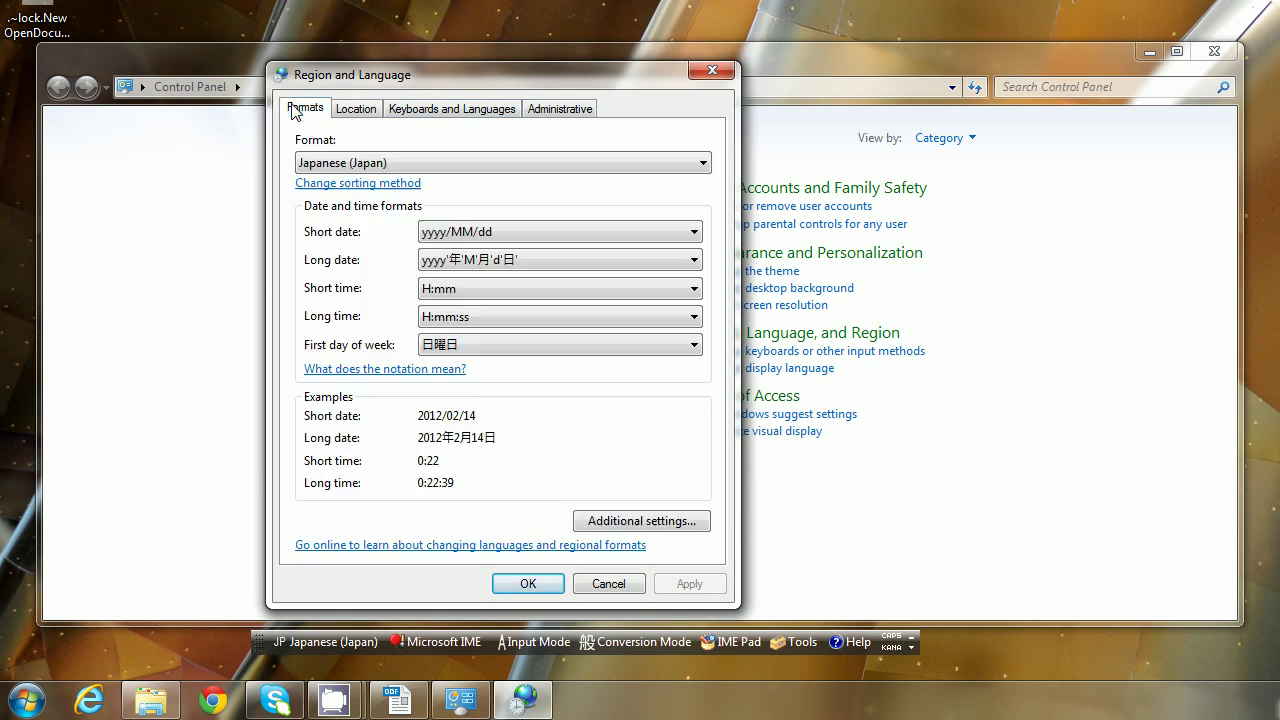
click(351, 115)
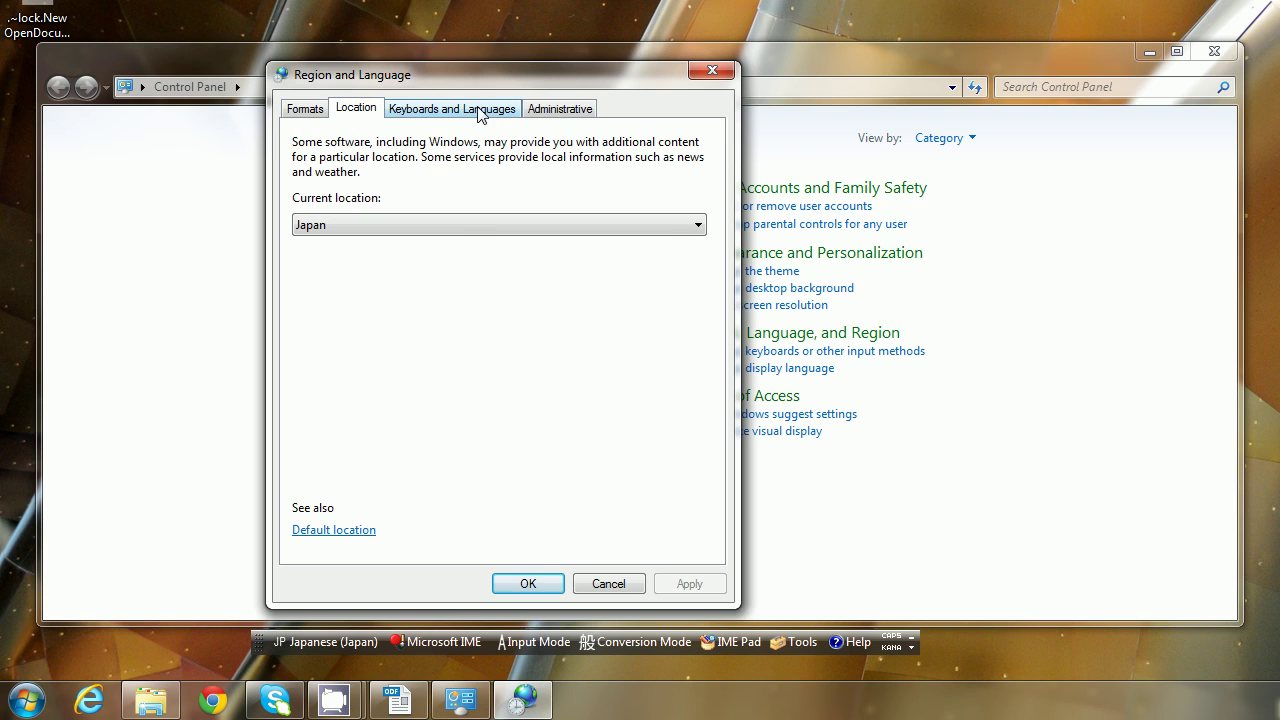
- Choose English as the display language in the Keyboards and Languages settings
click(479, 112)
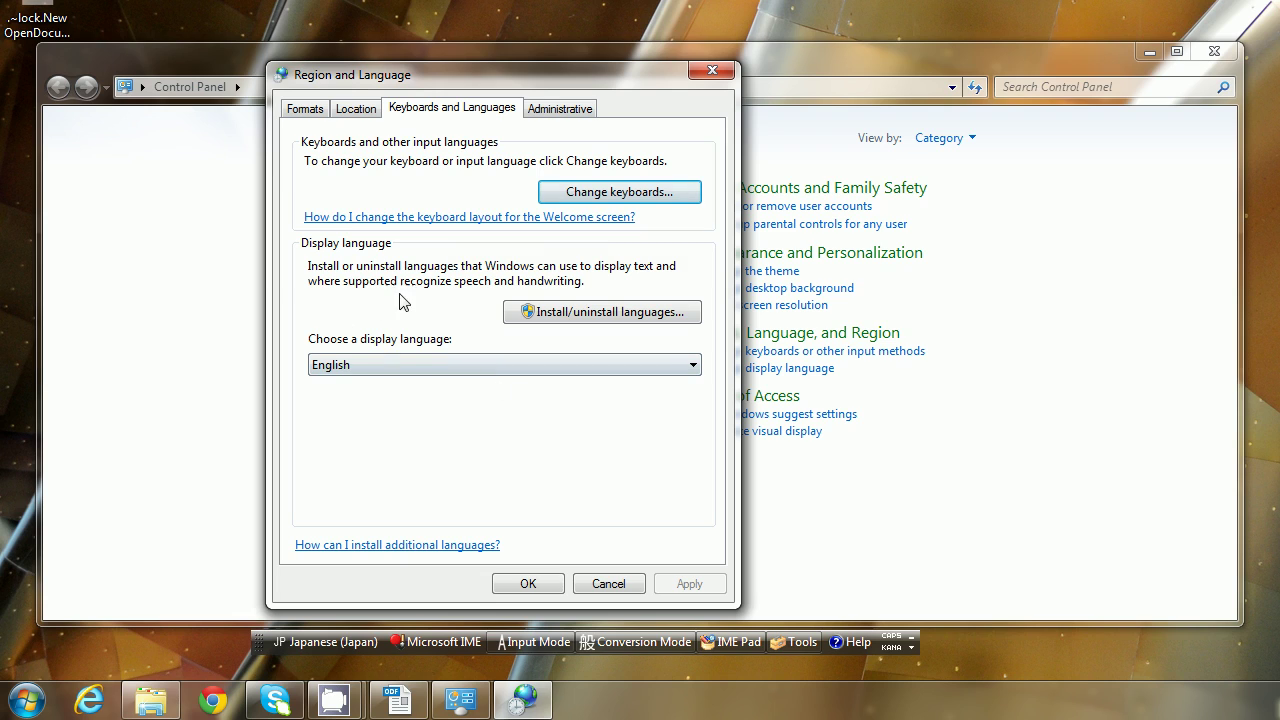
click(670, 374)
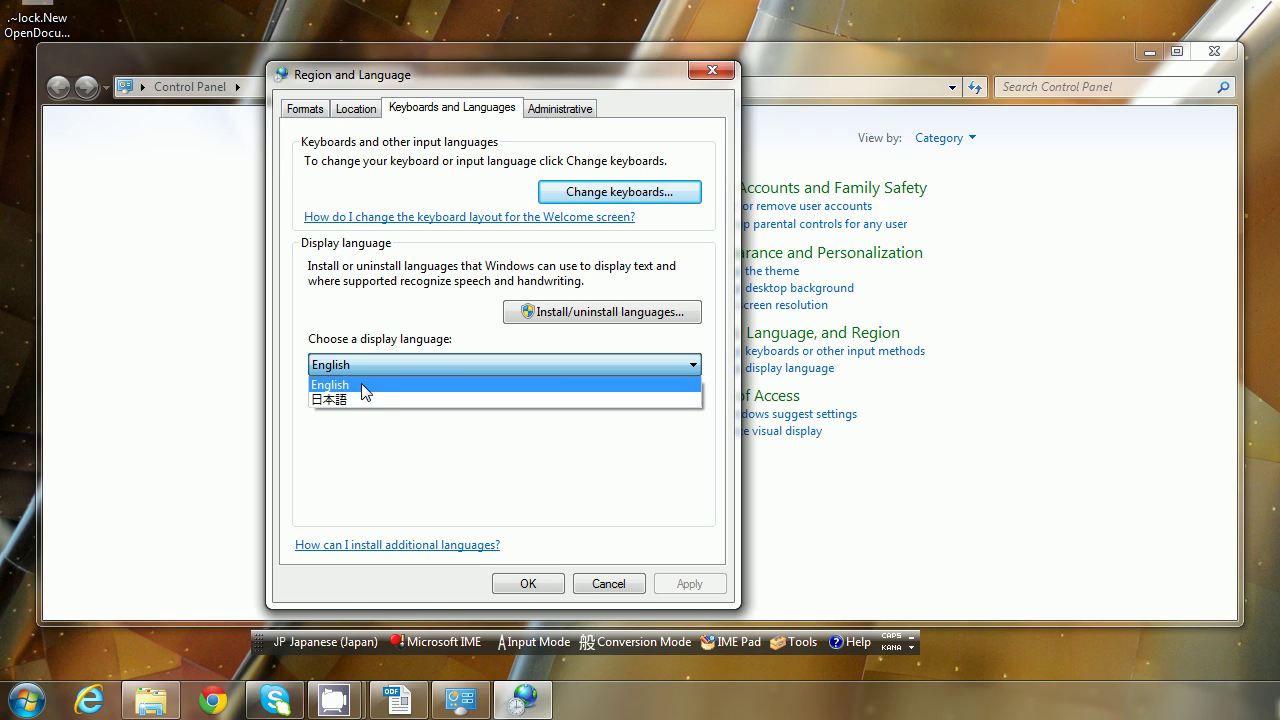
click(362, 386)
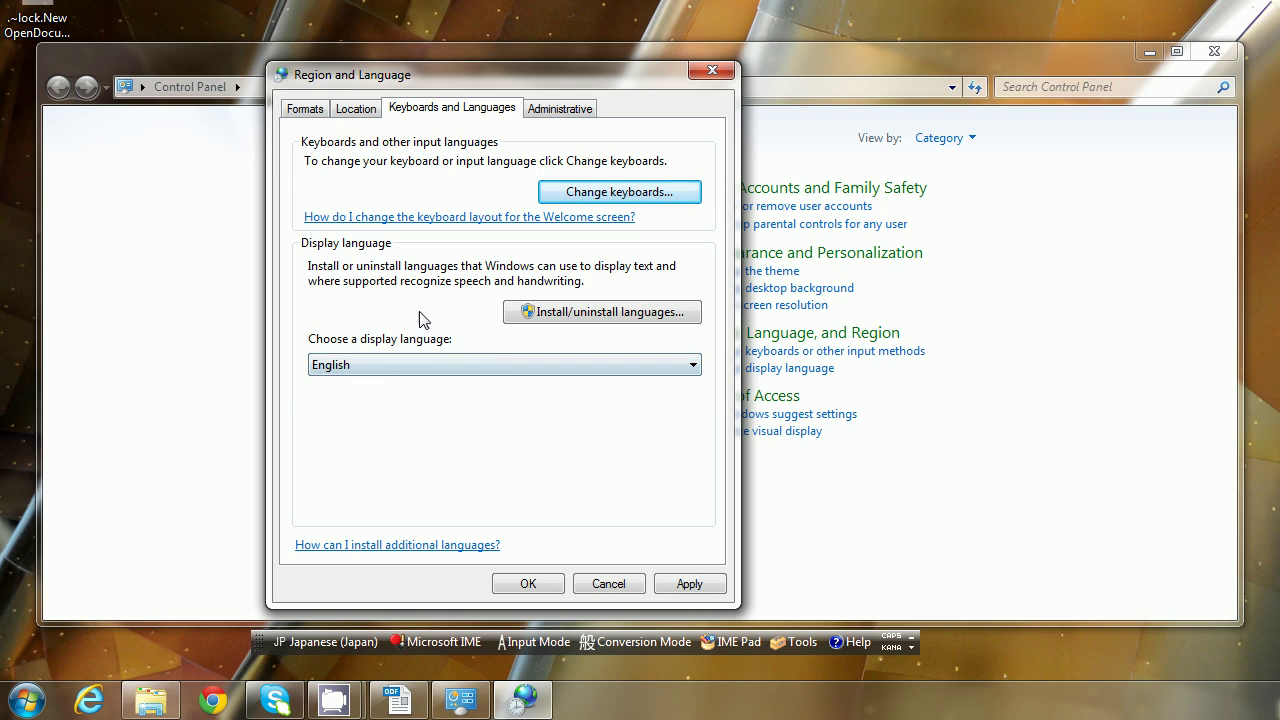
- Open the keyboard settings and examine the installed English (United States) and Japanese (Japan) input services
click(620, 193)
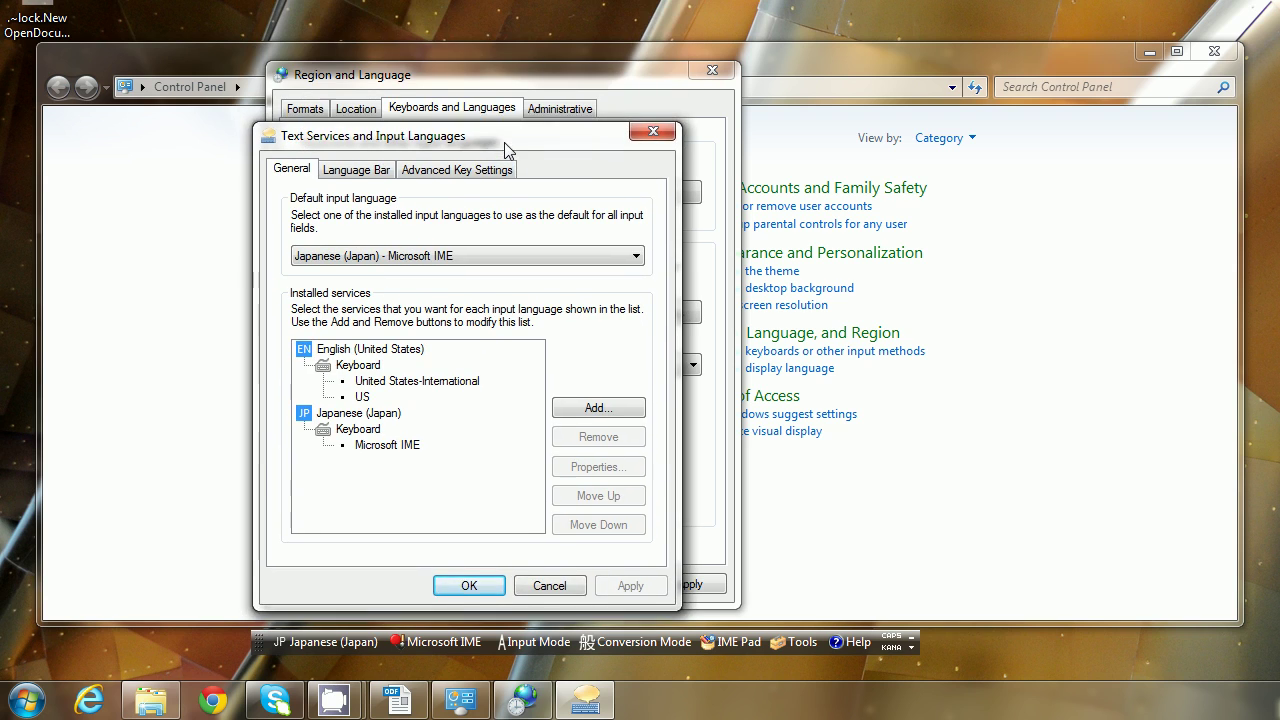
click(314, 420)
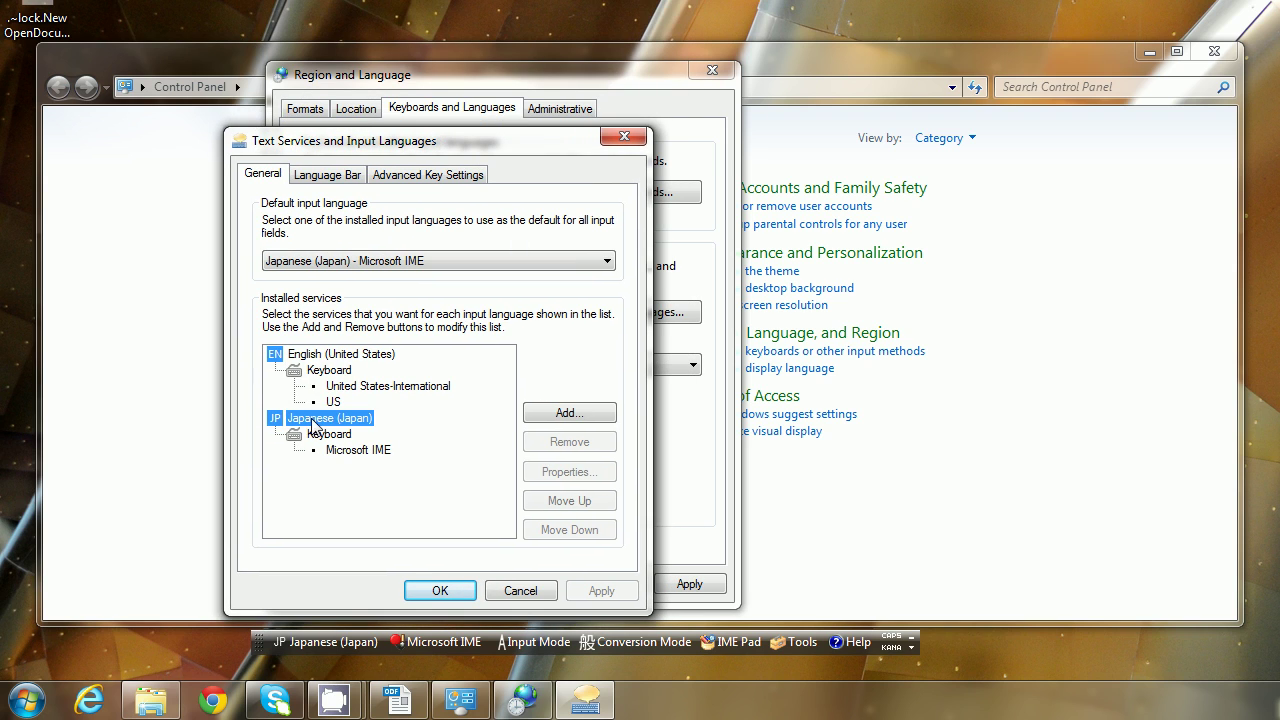
click(331, 434)
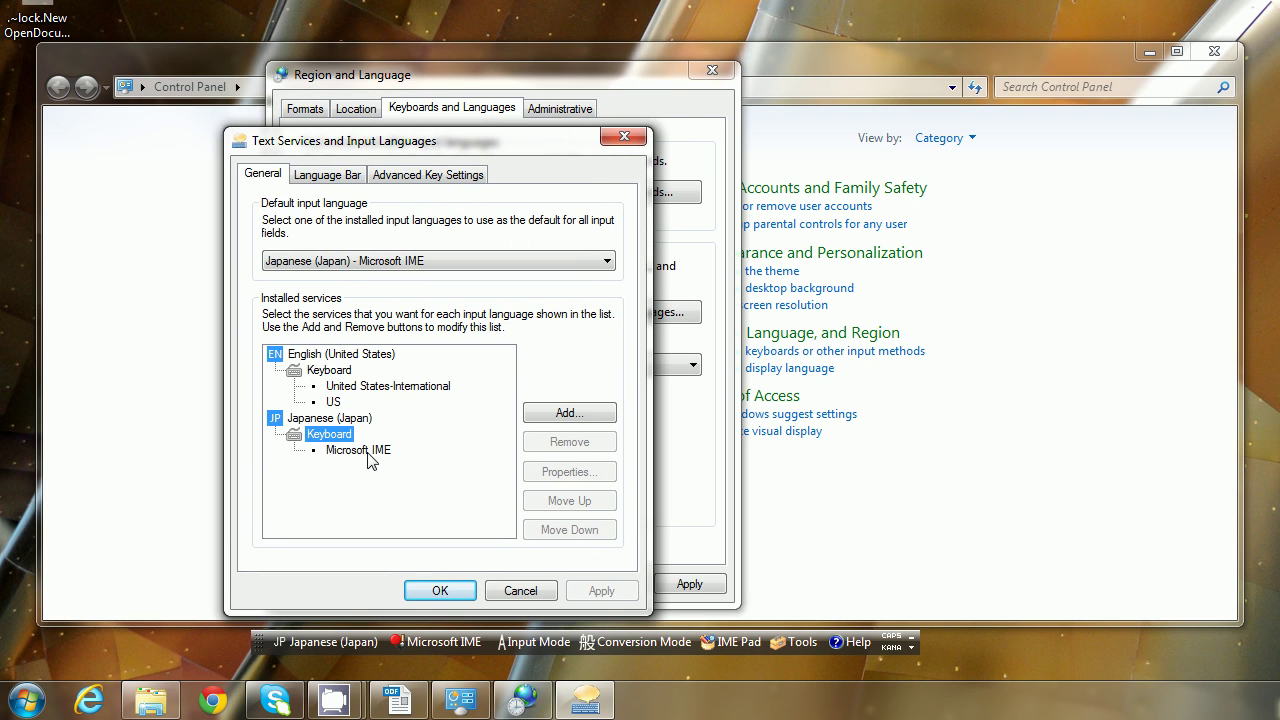
click(365, 449)
key(Up)
key(Up)
click(357, 447)
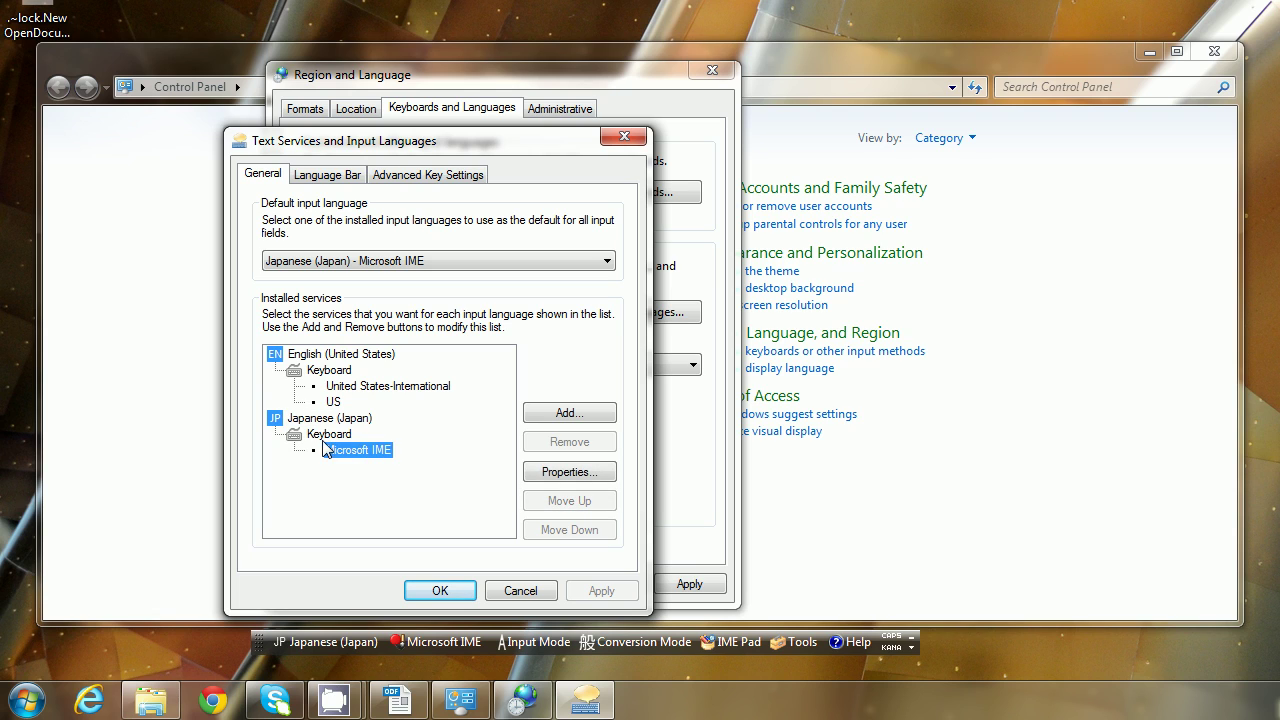
click(330, 434)
click(316, 419)
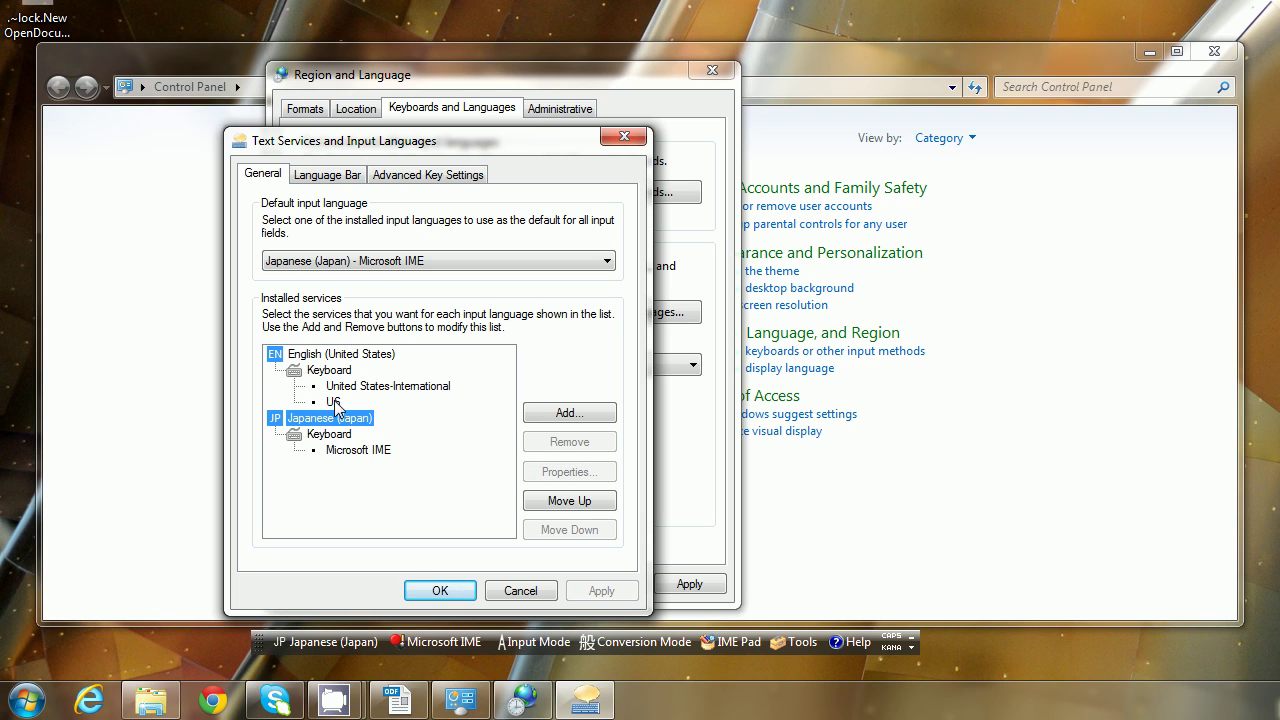
click(340, 435)
click(357, 450)
click(330, 418)
click(330, 434)
click(357, 450)
click(322, 420)
click(313, 360)
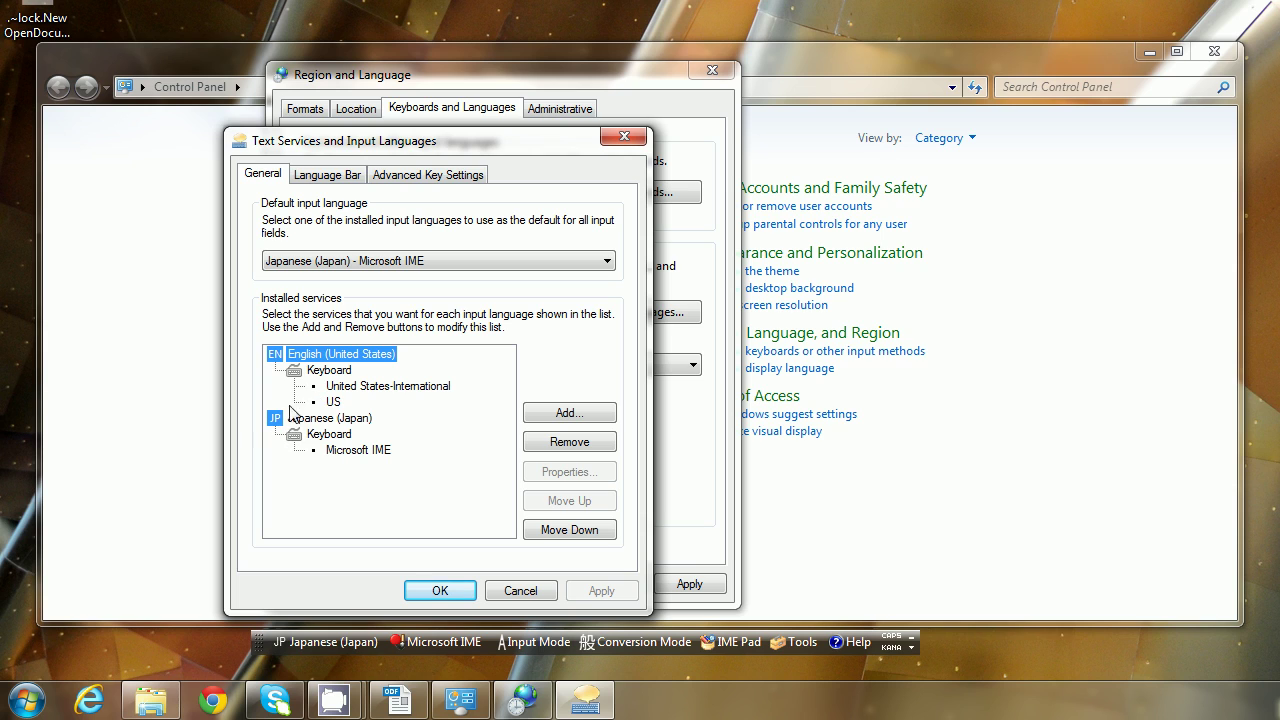
- Look up Microsoft IME under Japanese (Japan) among the input languages available to add, leaving without adding any
click(590, 414)
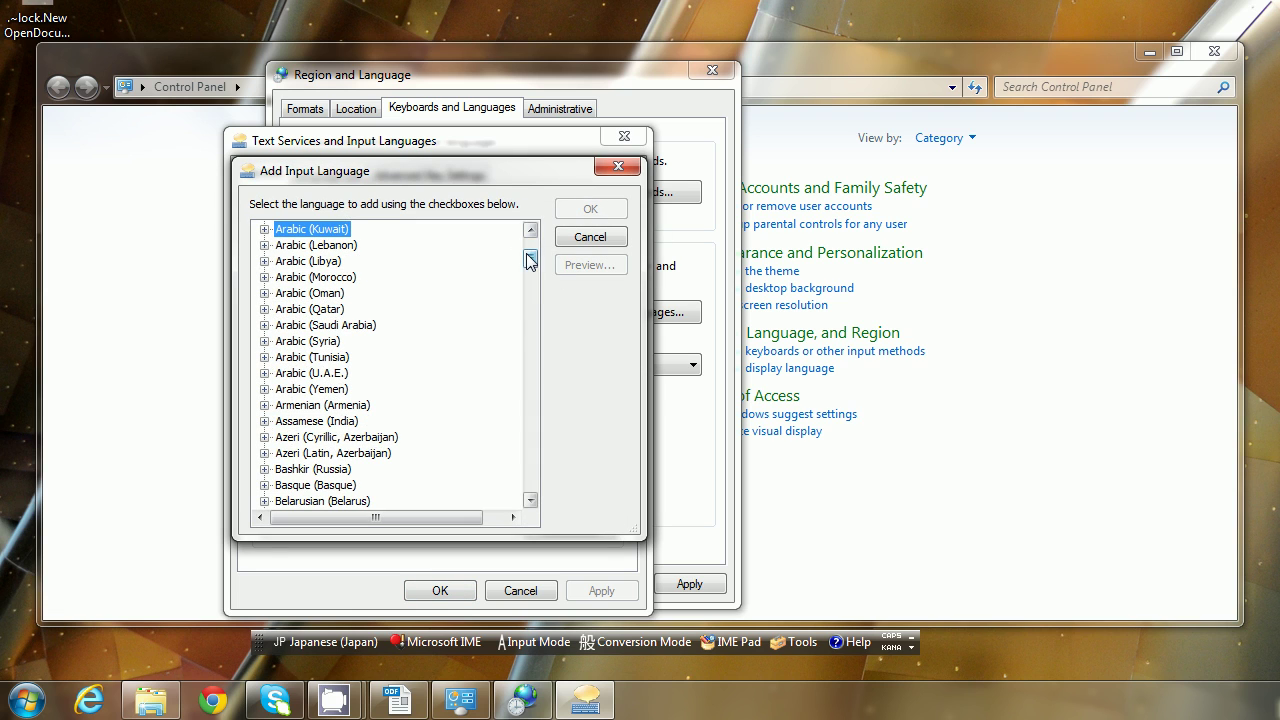
drag(529, 260, 531, 364)
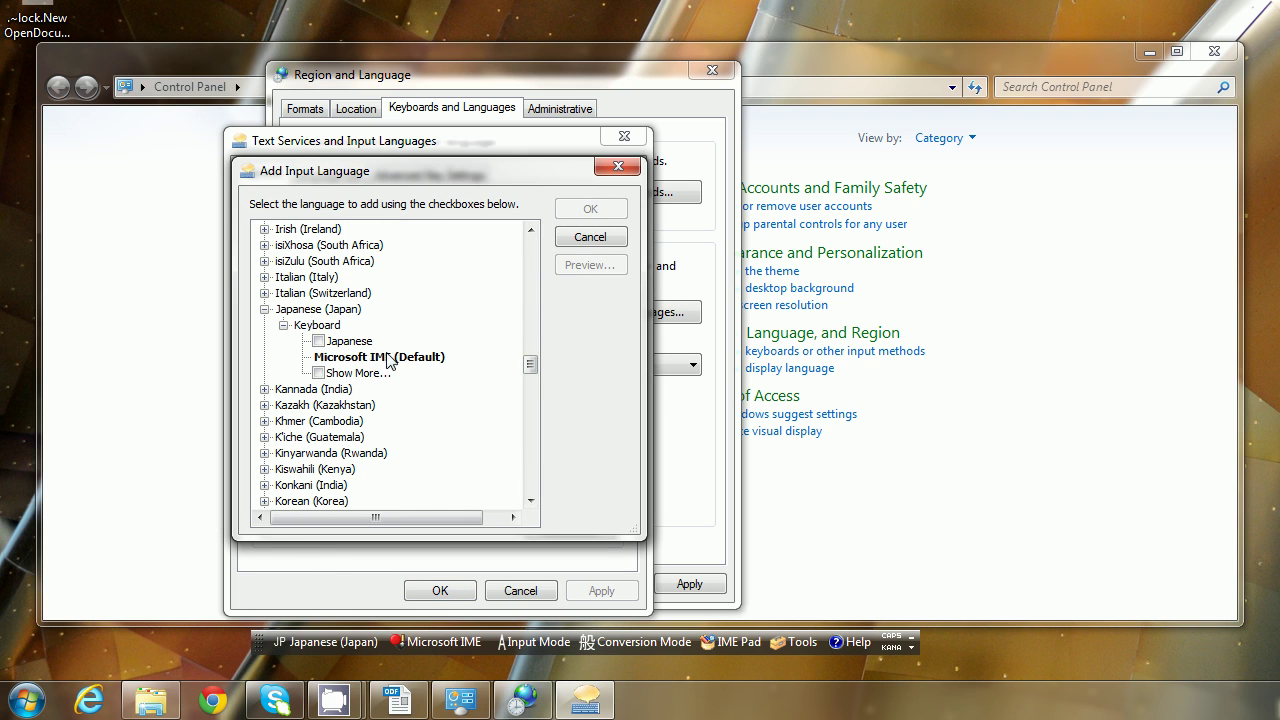
click(364, 360)
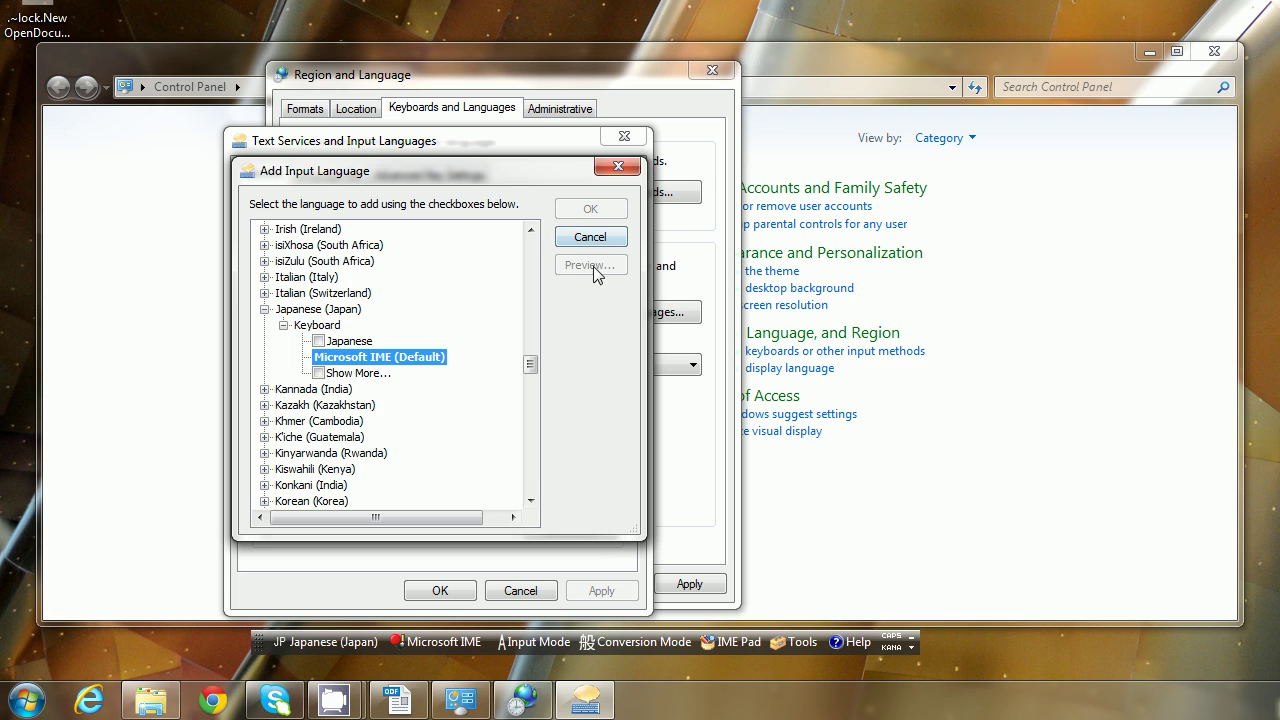
click(608, 240)
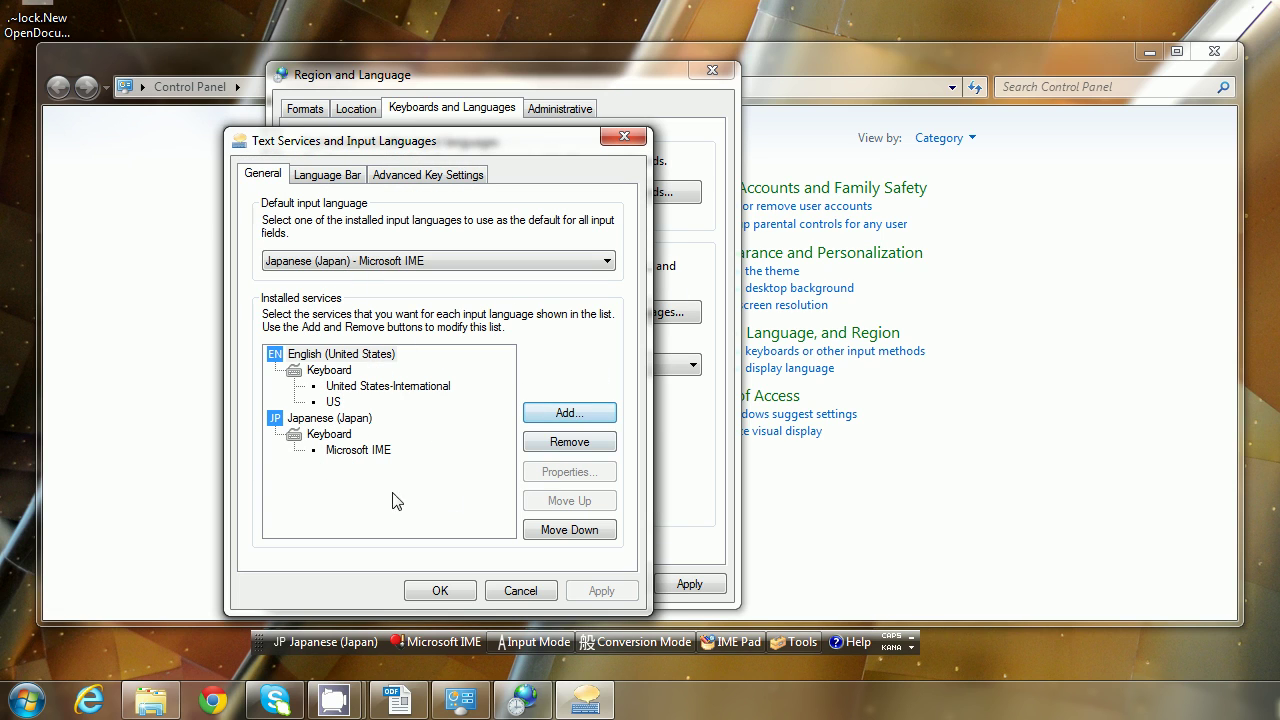
- Check the installed Japanese (Japan) entry and its Microsoft IME keyboard, and accept the input services
click(335, 418)
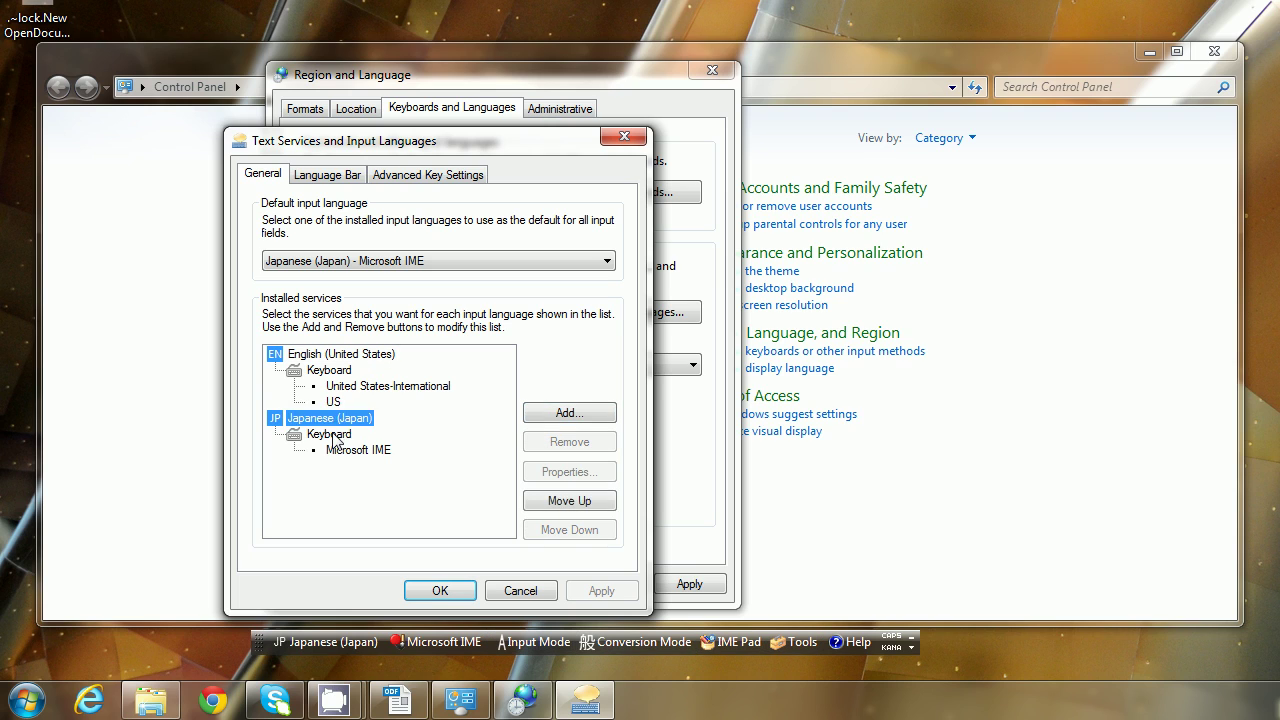
click(358, 450)
click(335, 418)
click(440, 592)
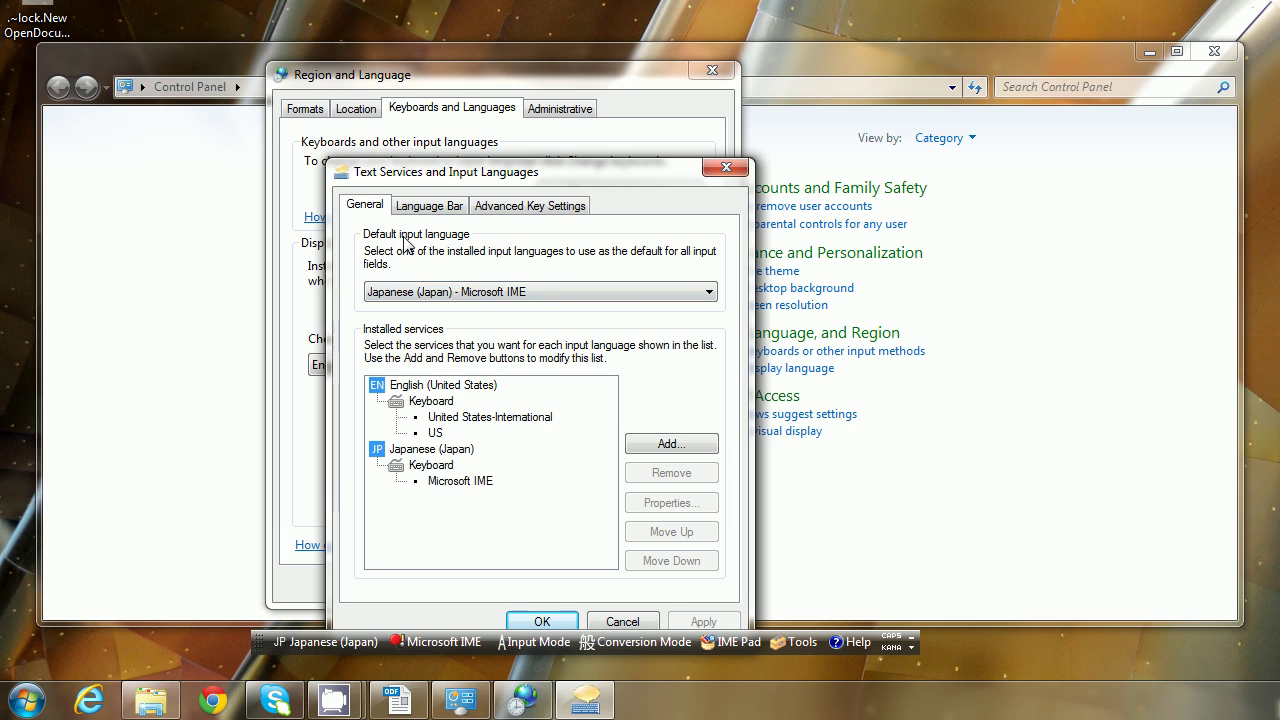
- Set the default input language to Japanese (Japan) - Microsoft IME and accept the text services settings
click(550, 294)
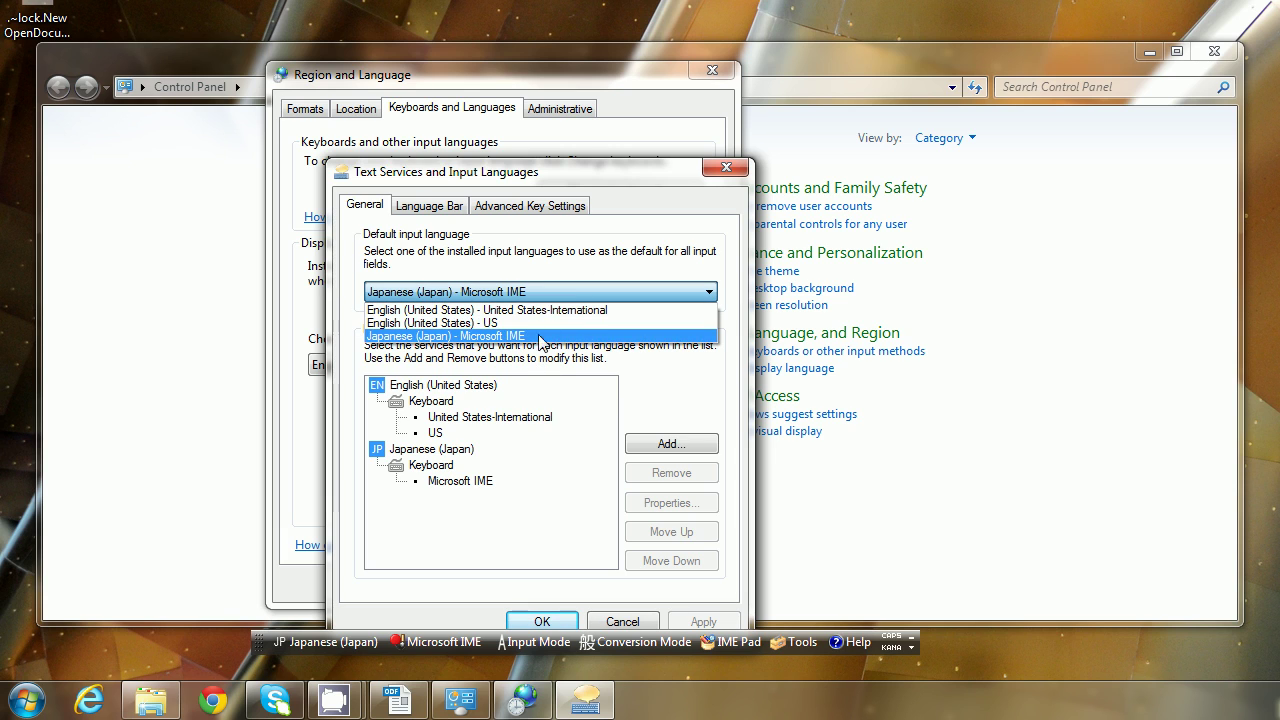
click(512, 338)
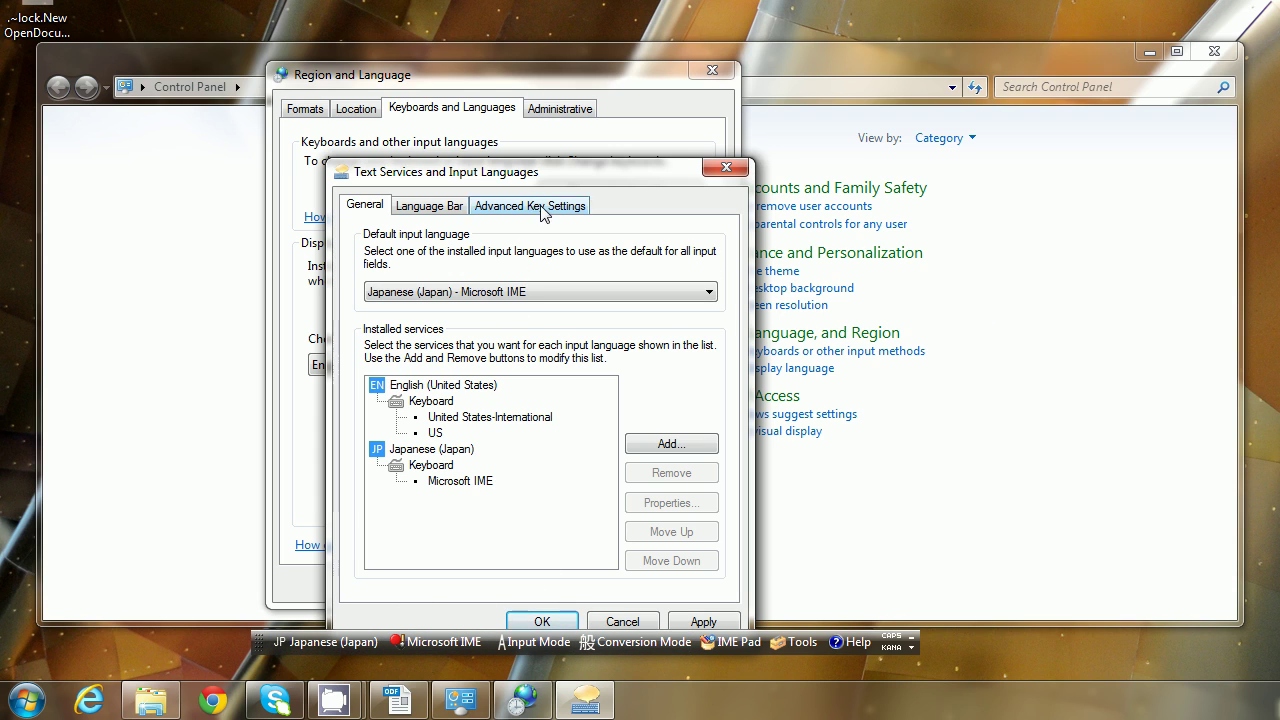
drag(543, 185, 519, 136)
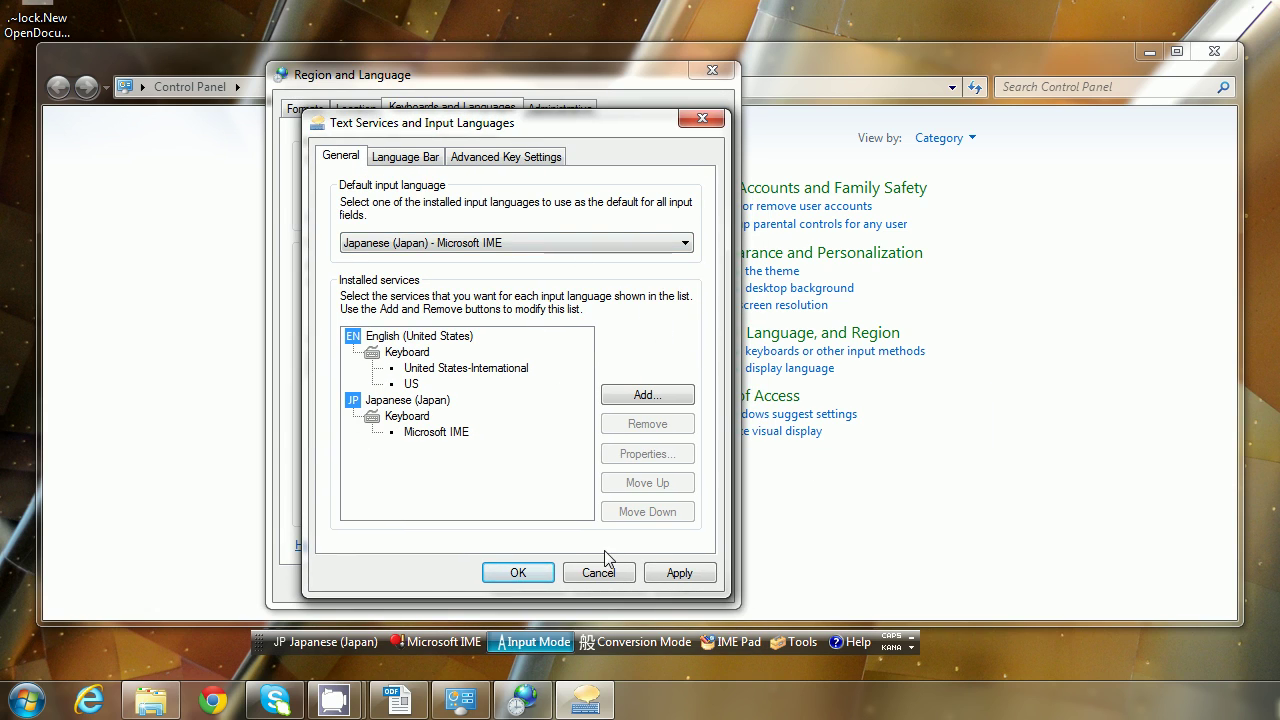
click(517, 572)
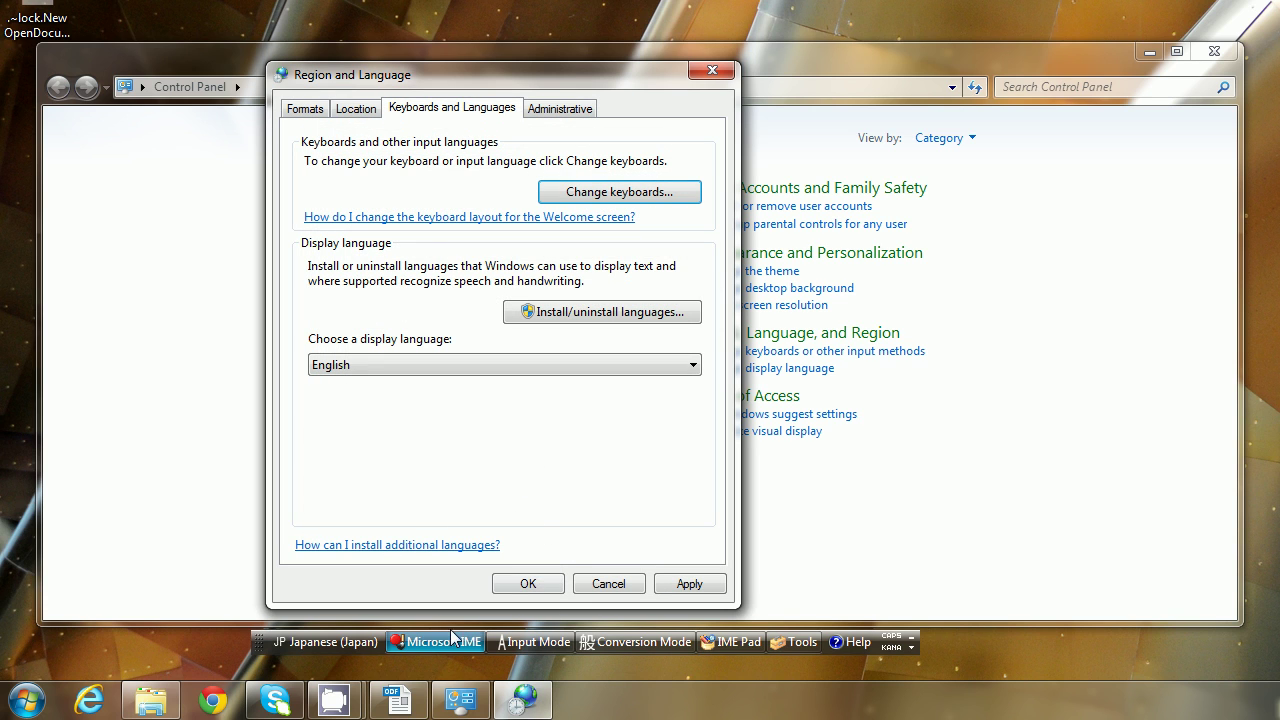
- Confirm the Region and Language settings without logging off, and close the Control Panel
click(522, 588)
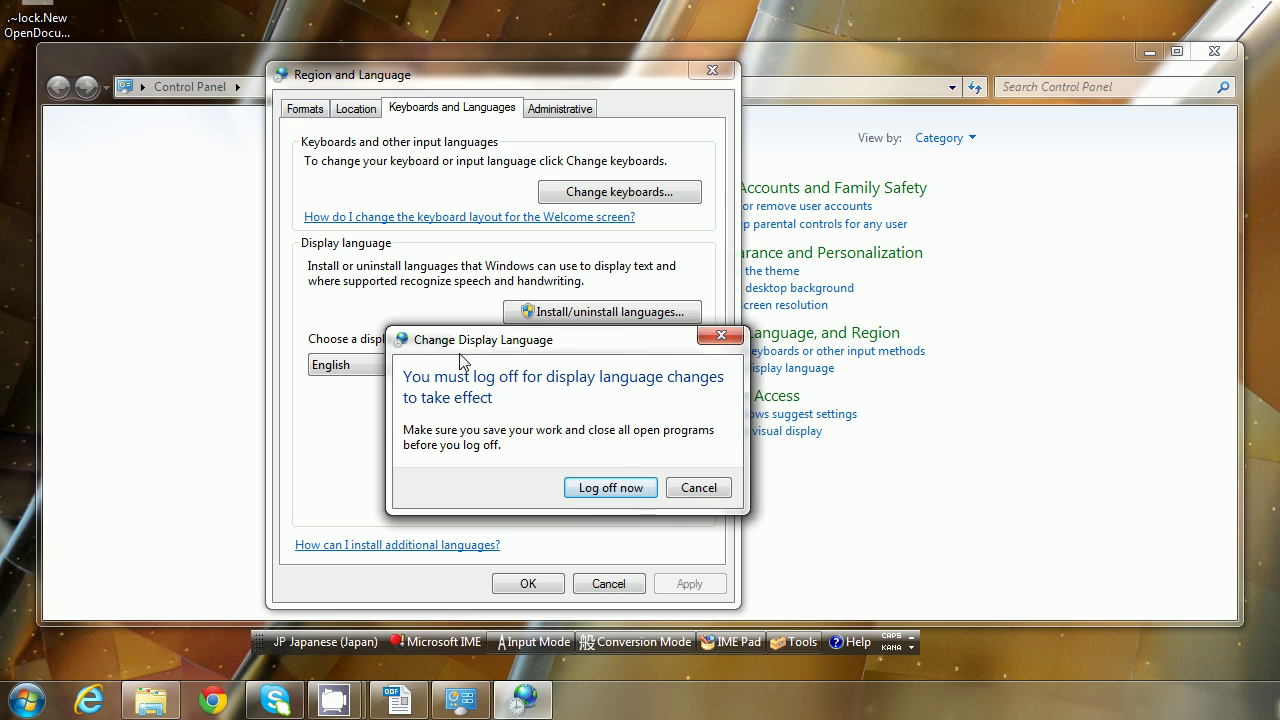
click(694, 489)
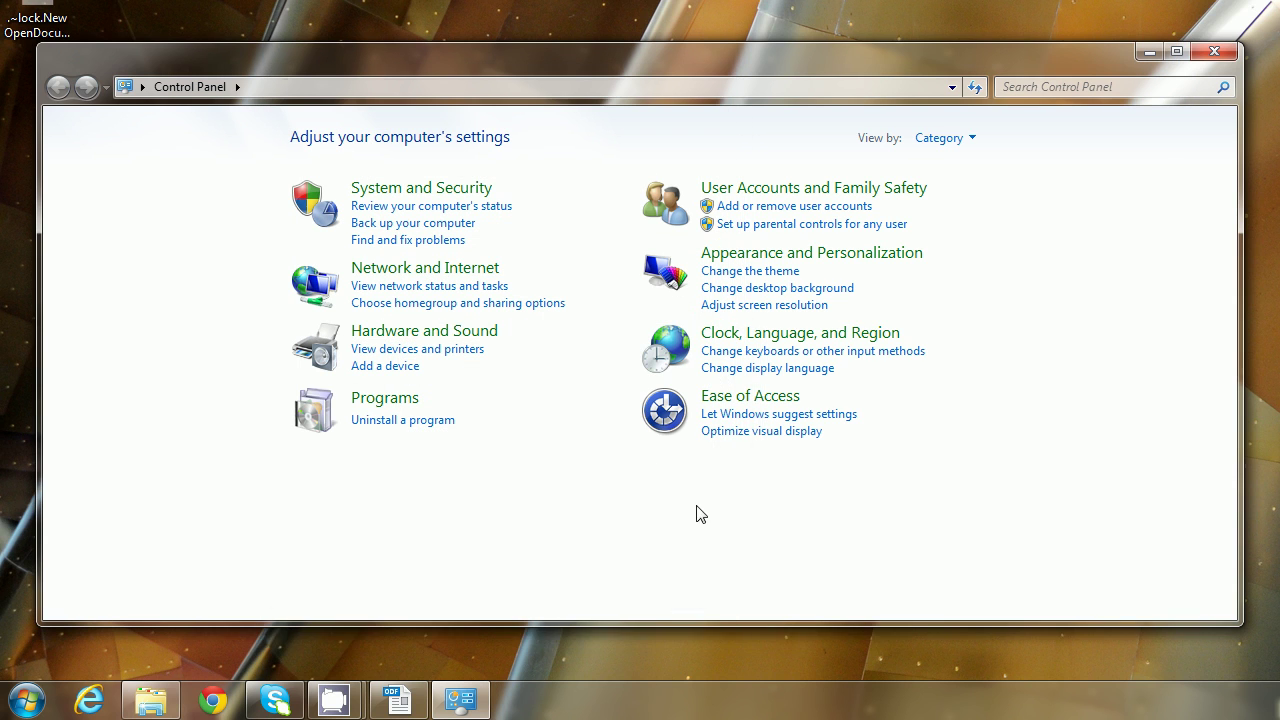
click(1214, 51)
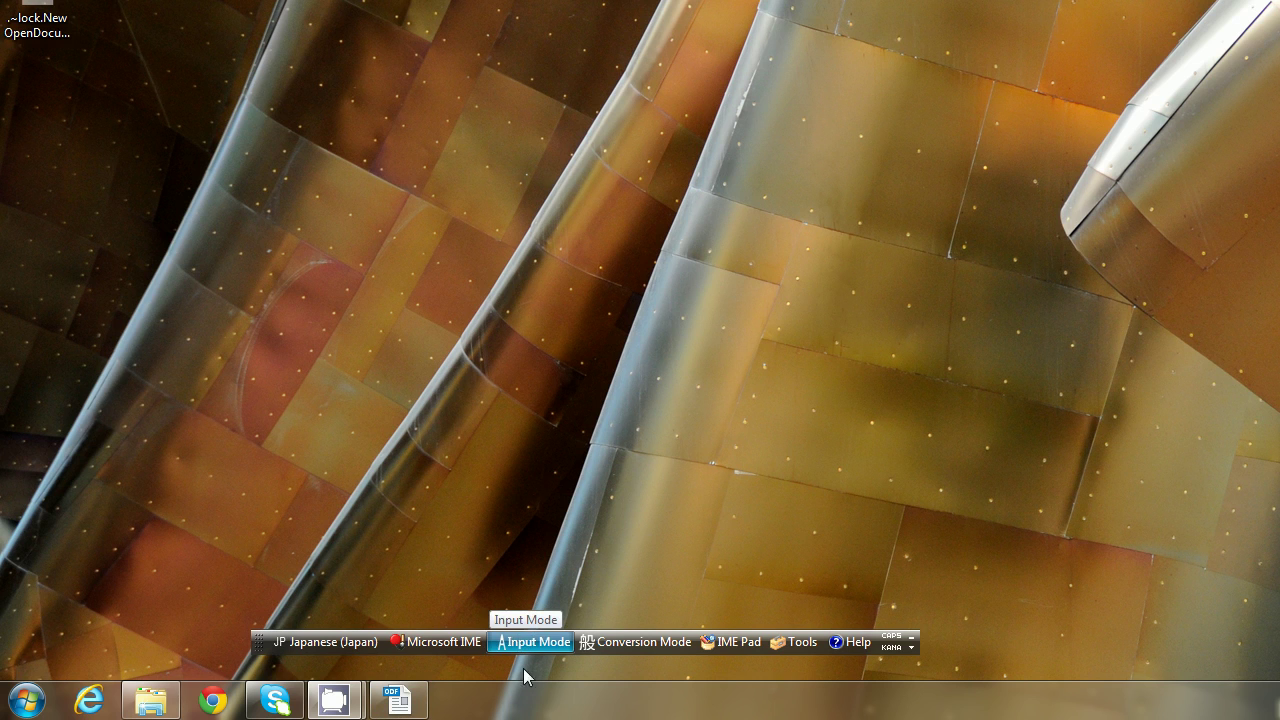
- Switch to the open OpenOffice.org Writer document New OpenDocument テキスト.odt
key(alt+grave)
click(397, 703)
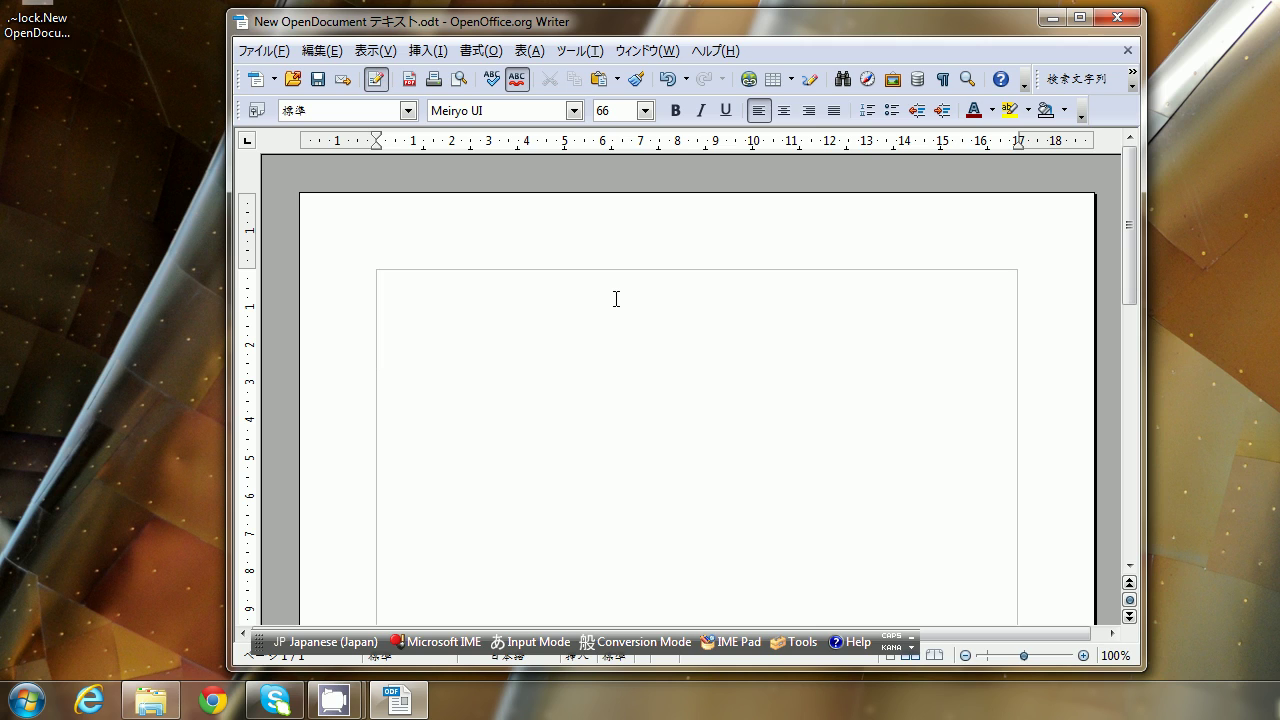
text(hell)
key(BackSpace)
key(BackSpace)
key(BackSpace)
- Switch the IME to alphanumeric input and write Hello on the document's first line
key(alt+grave)
text(hello)
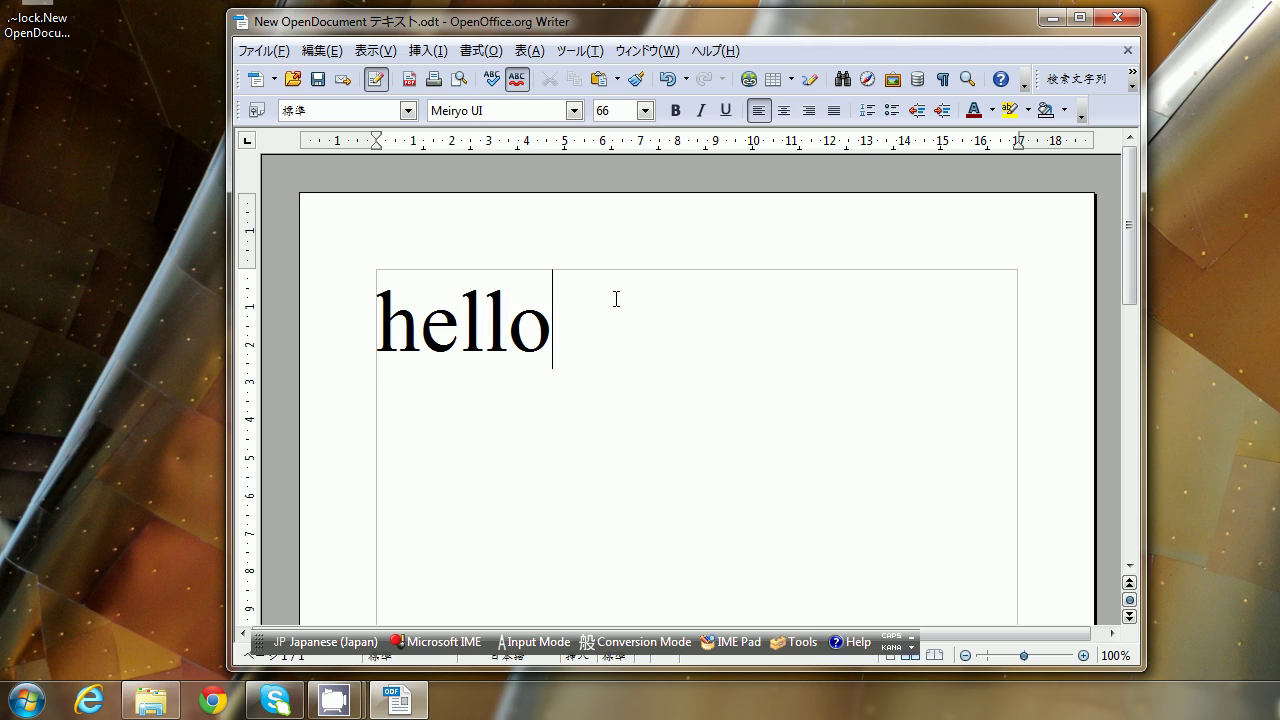
key(Return)
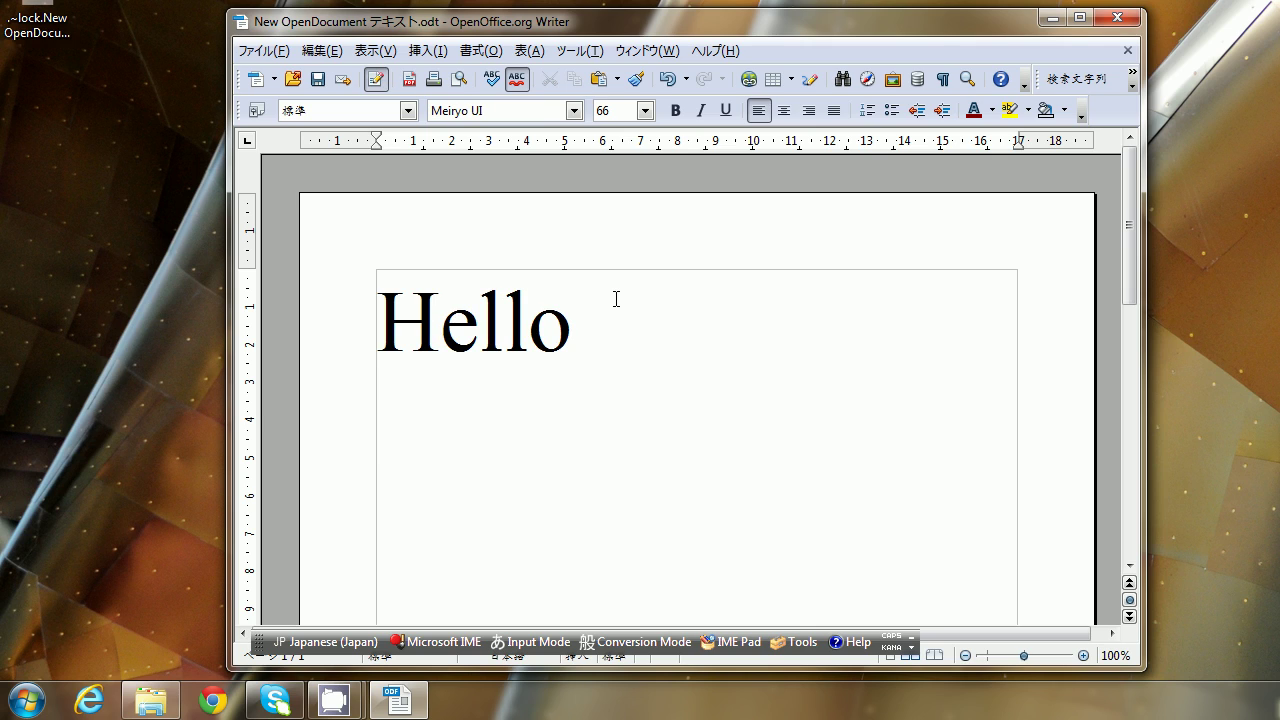
- Write こんにちは in hiragana on the line below Hello and accept the composition
text(konnni)
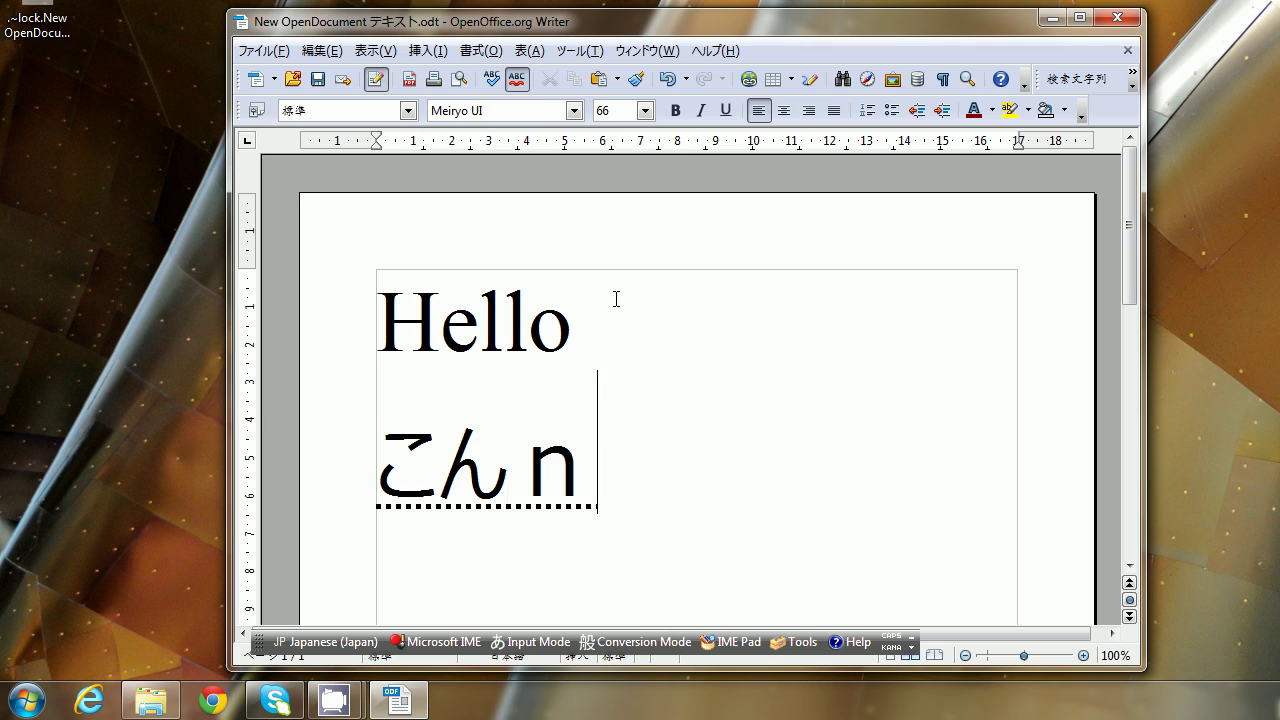
text(chiha)
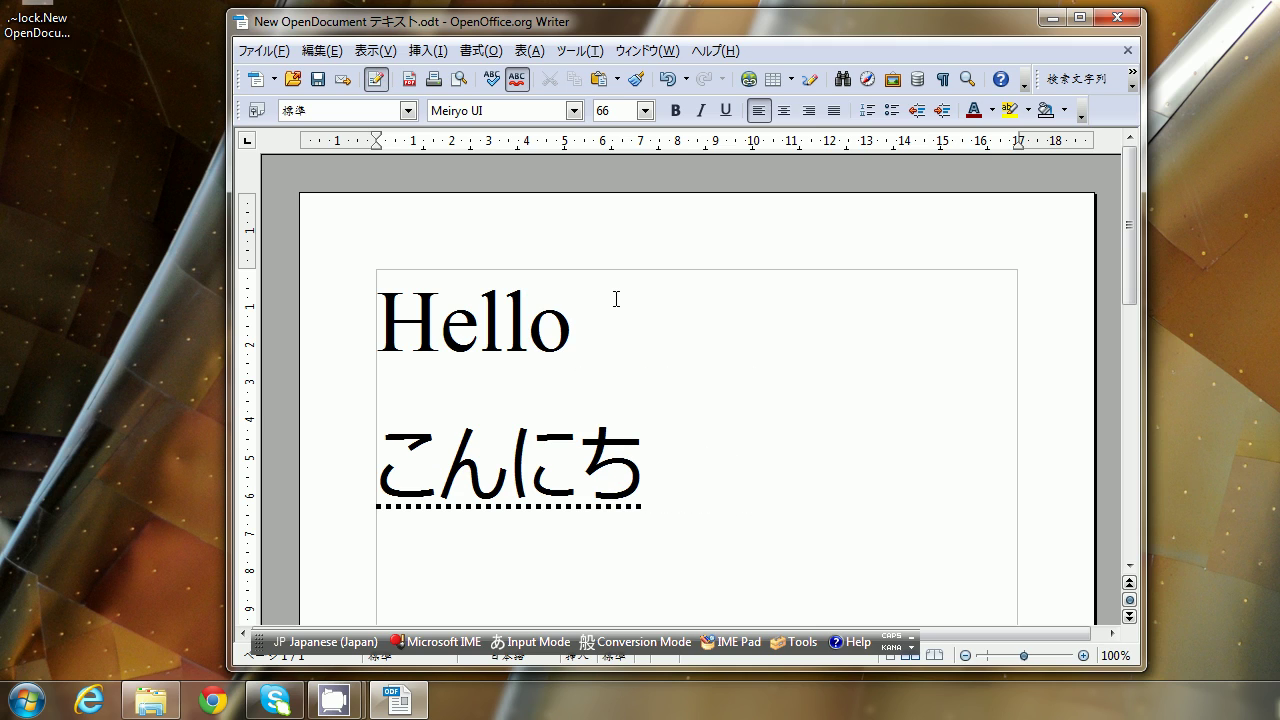
key(Return)
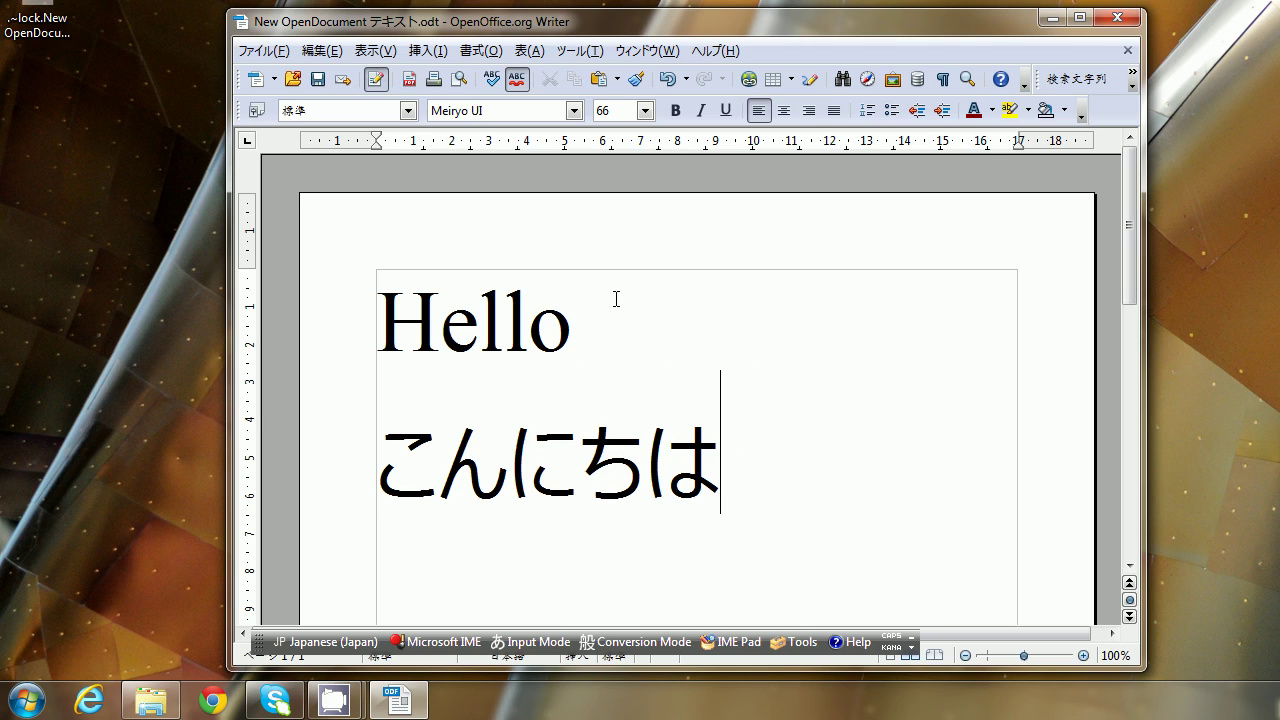
- Erase all the text in the document, including こんにちは and Hello
key(BackSpace)
key(BackSpace)
key(BackSpace)
key(BackSpace)
key(BackSpace)
key(BackSpace)
key(BackSpace)
key(BackSpace)
key(BackSpace)
key(BackSpace)
key(BackSpace)
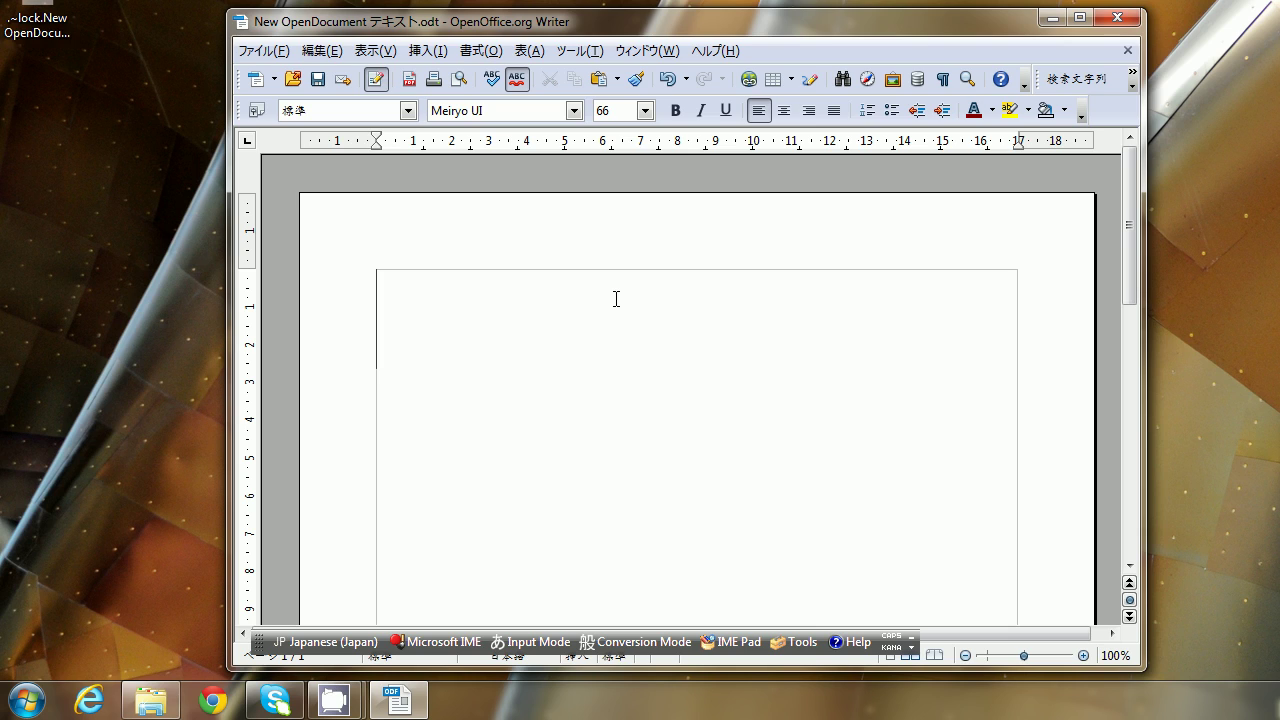
- Toggle the Microsoft IME between hiragana and alphanumeric input, ending in alphanumeric mode
key(Zenkaku_Hankaku)
key(Zenkaku_Hankaku)
key(Zenkaku_Hankaku)
key(alt)
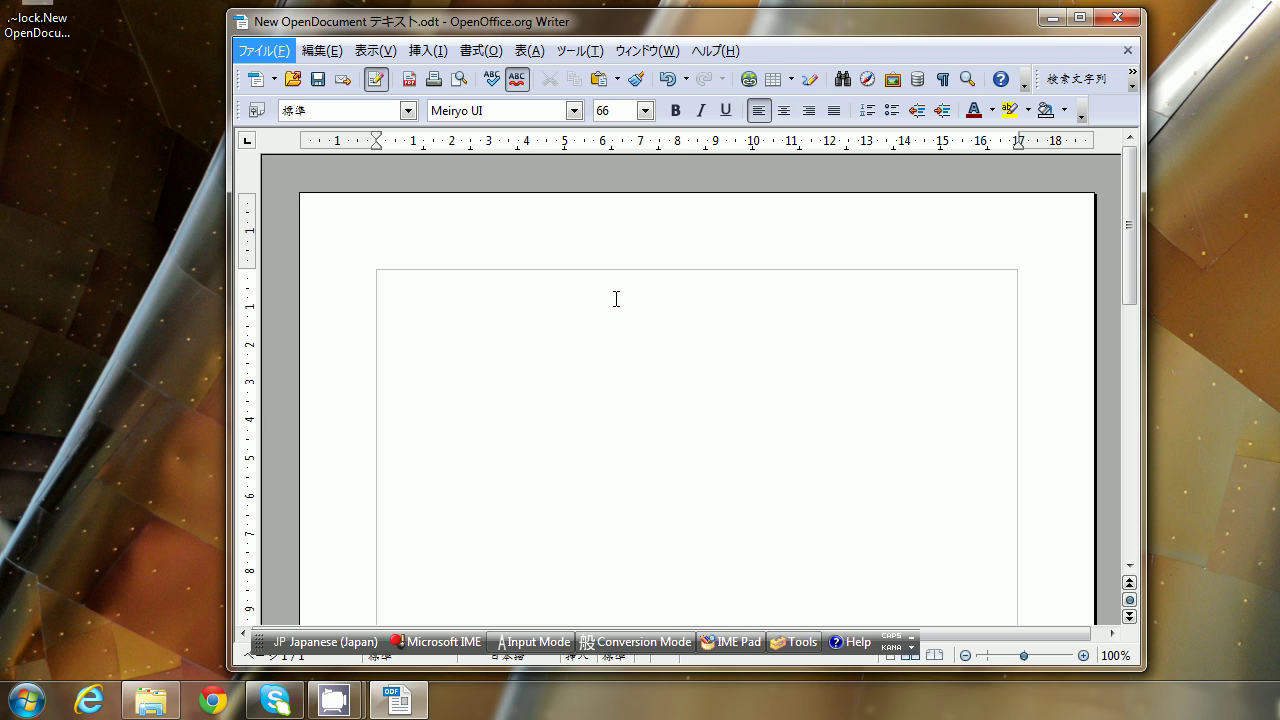
key(alt)
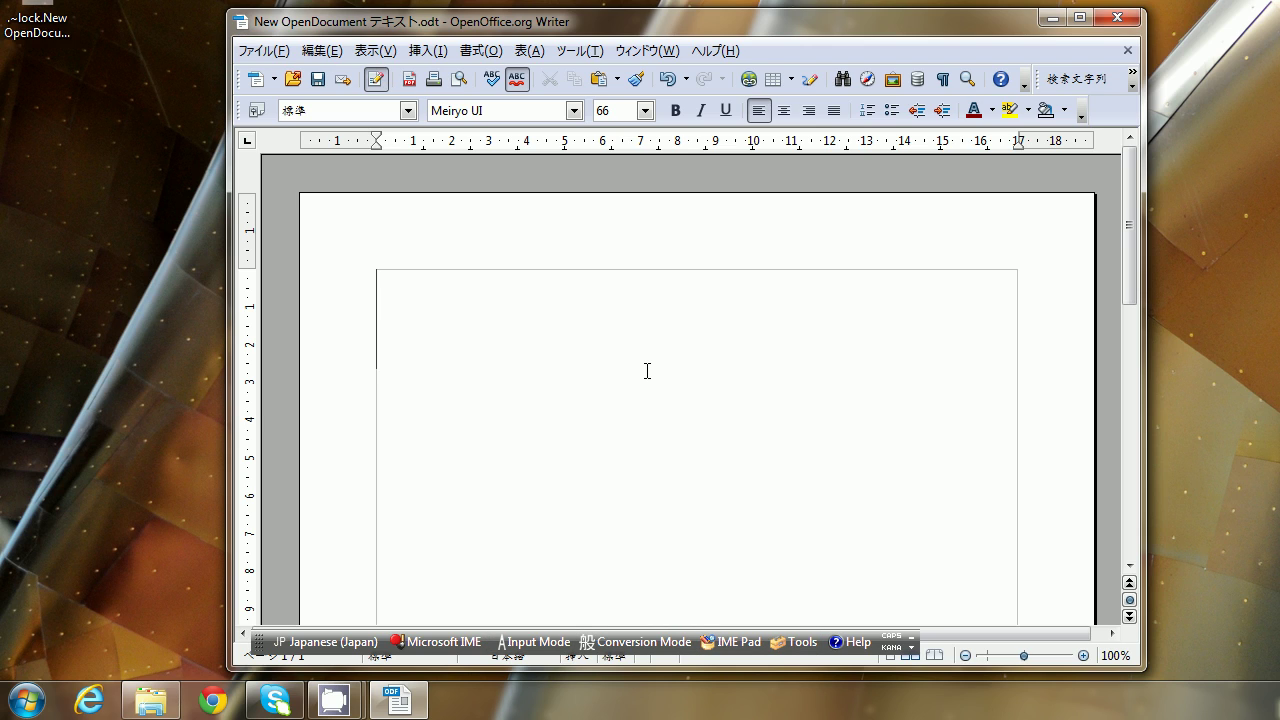
- Alternate the input language between English (United States) and Japanese (Japan), ending on Japanese
key(alt+shift)
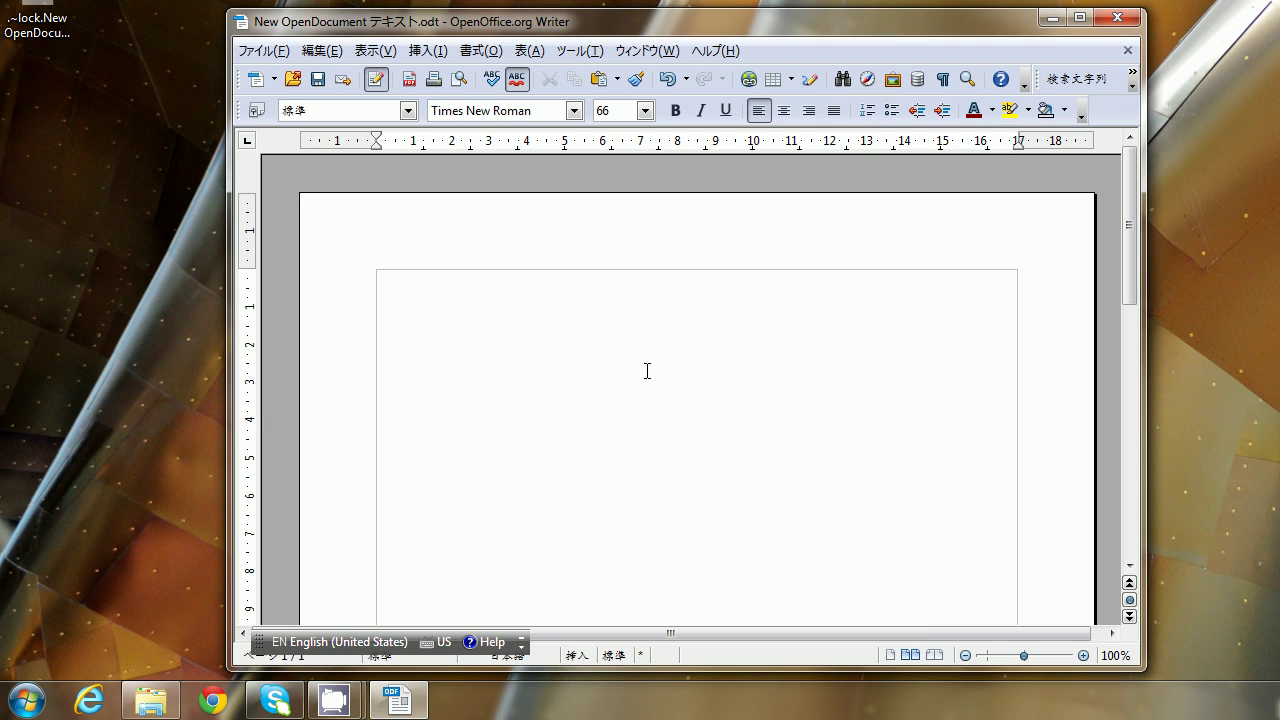
key(alt+shift)
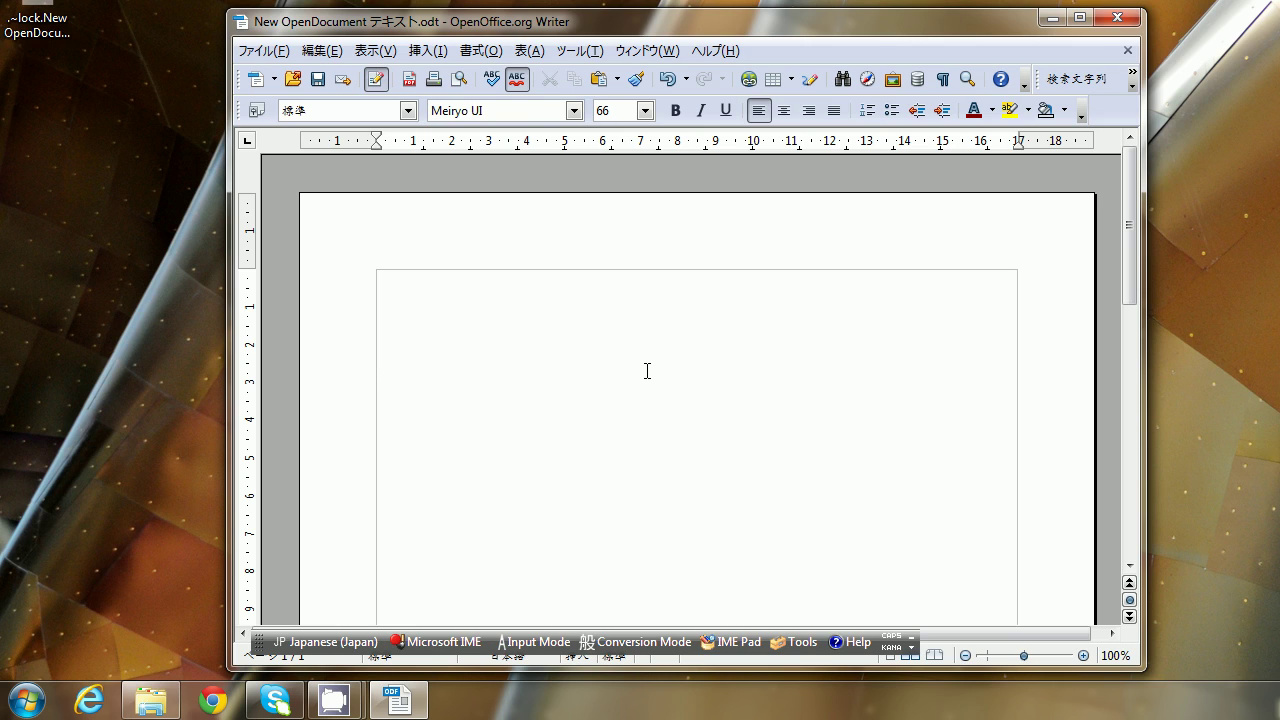
key(alt+shift)
key(alt+shift)
key(alt+shift)
key(alt+shift)
- Compose にち in hiragana, discard it, and erase the stray letters entered after it
text(にち)
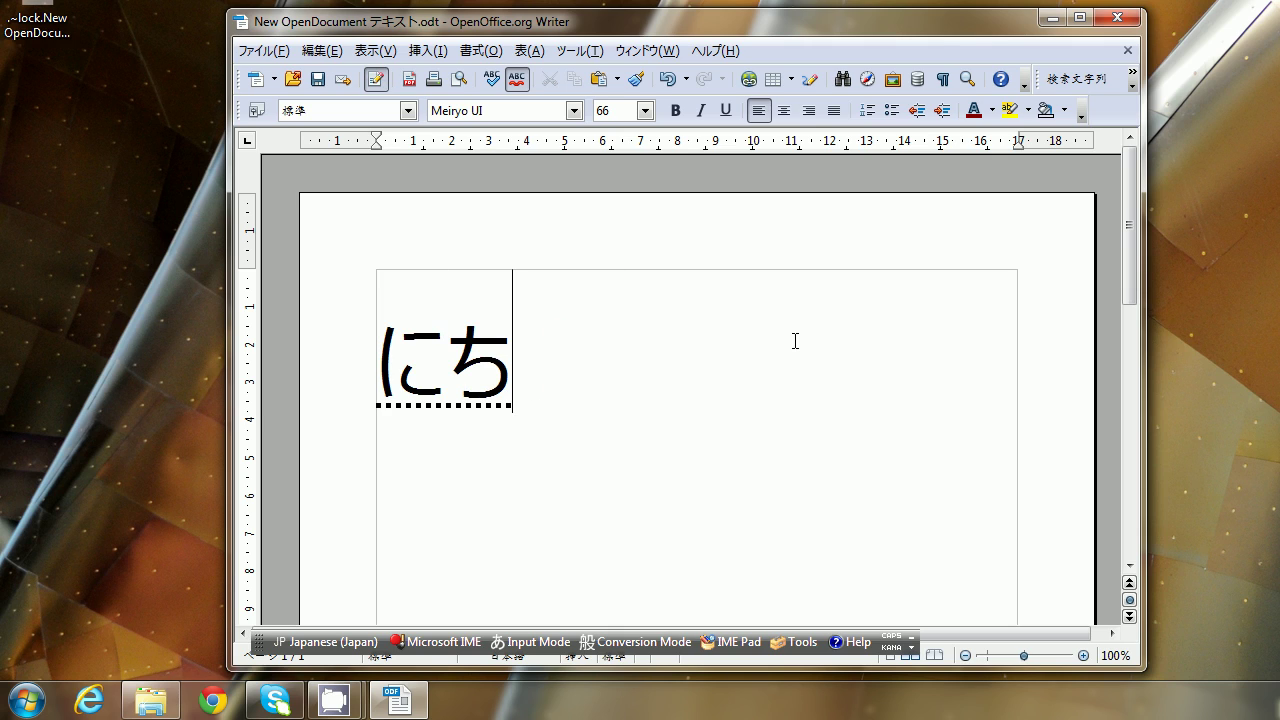
key(Escape)
text(n)
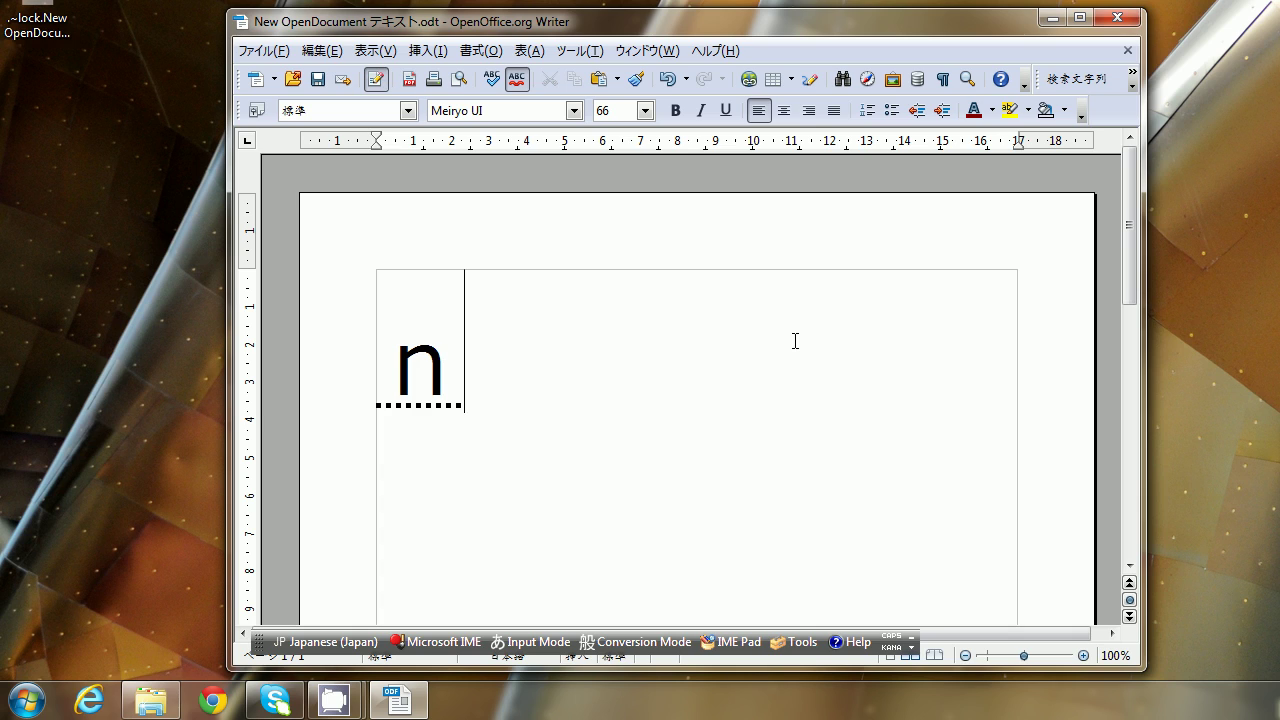
text(d)
key(BackSpace)
key(BackSpace)
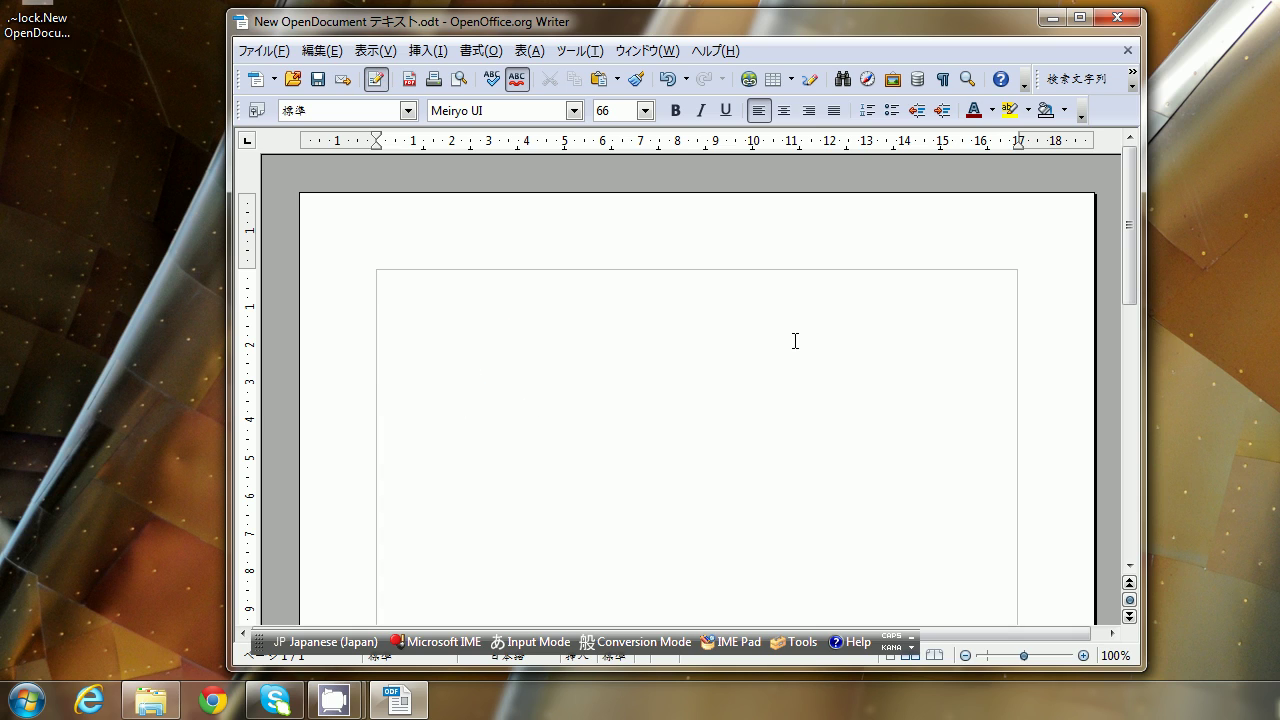
- Compose the consonant string djksjk in hiragana mode and erase it completely
text(djksjk)
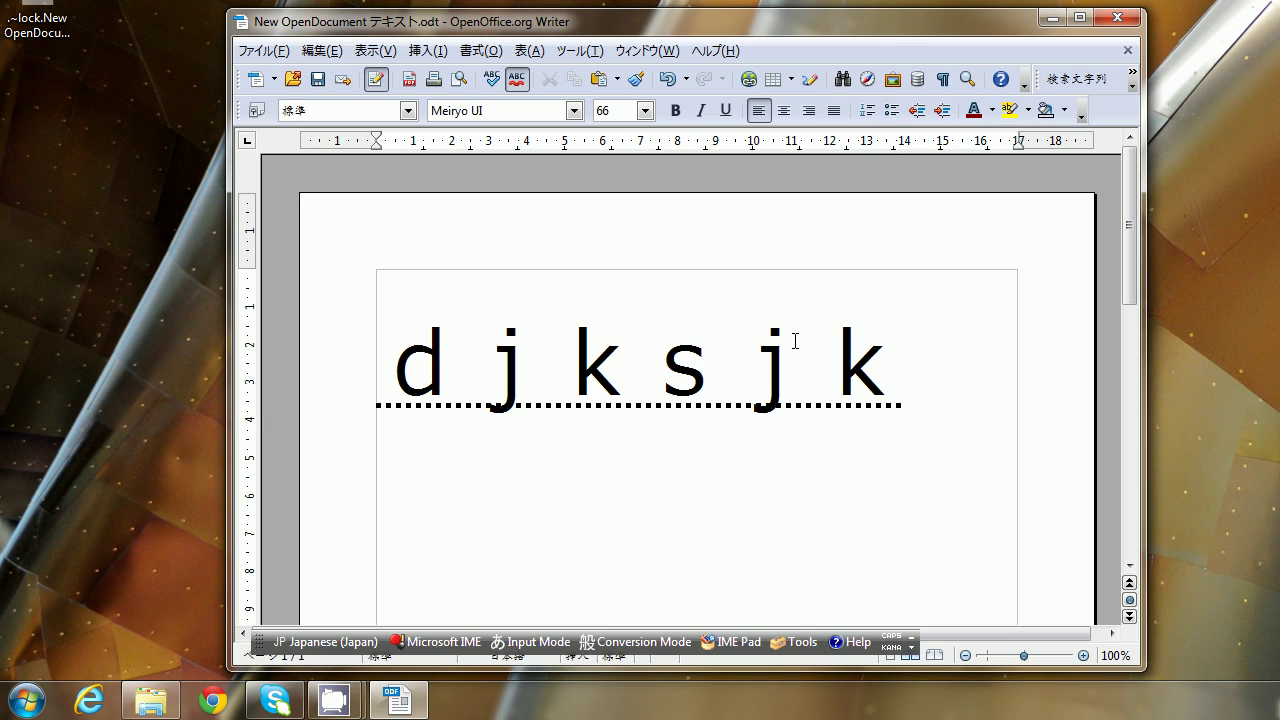
key(BackSpace)
key(BackSpace)
key(BackSpace)
key(BackSpace)
key(BackSpace)
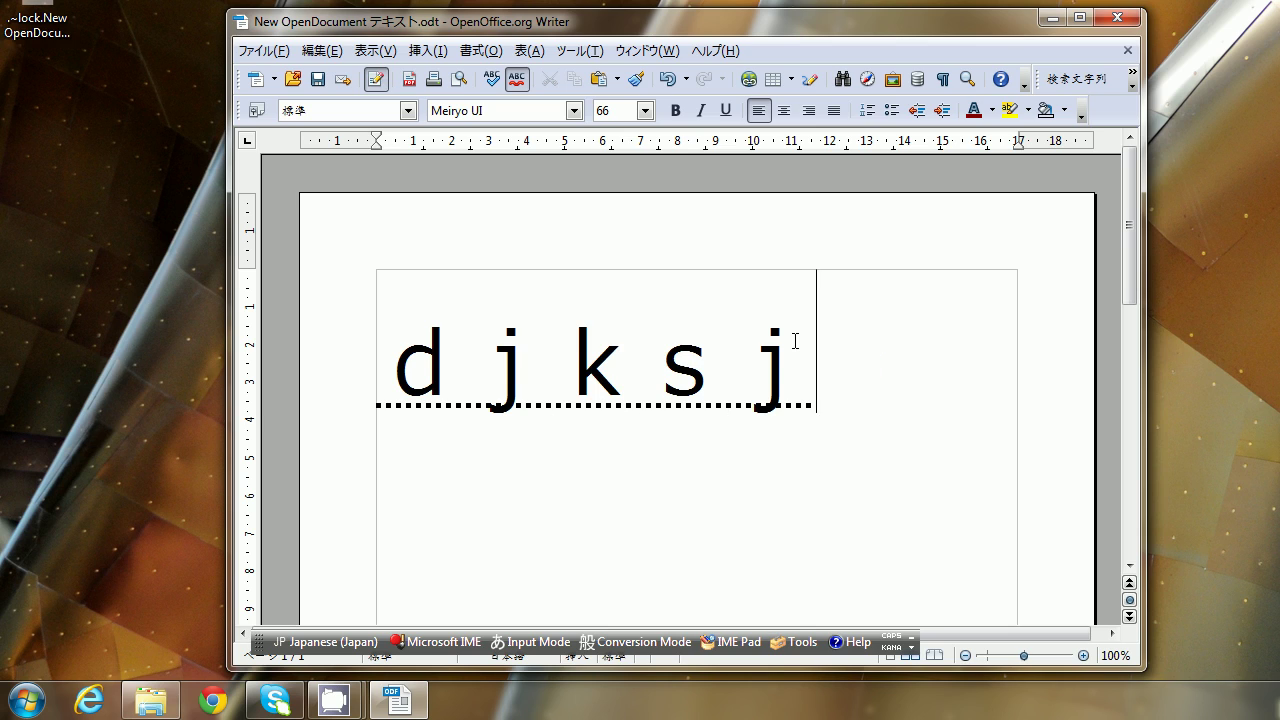
text(i)
key(BackSpace)
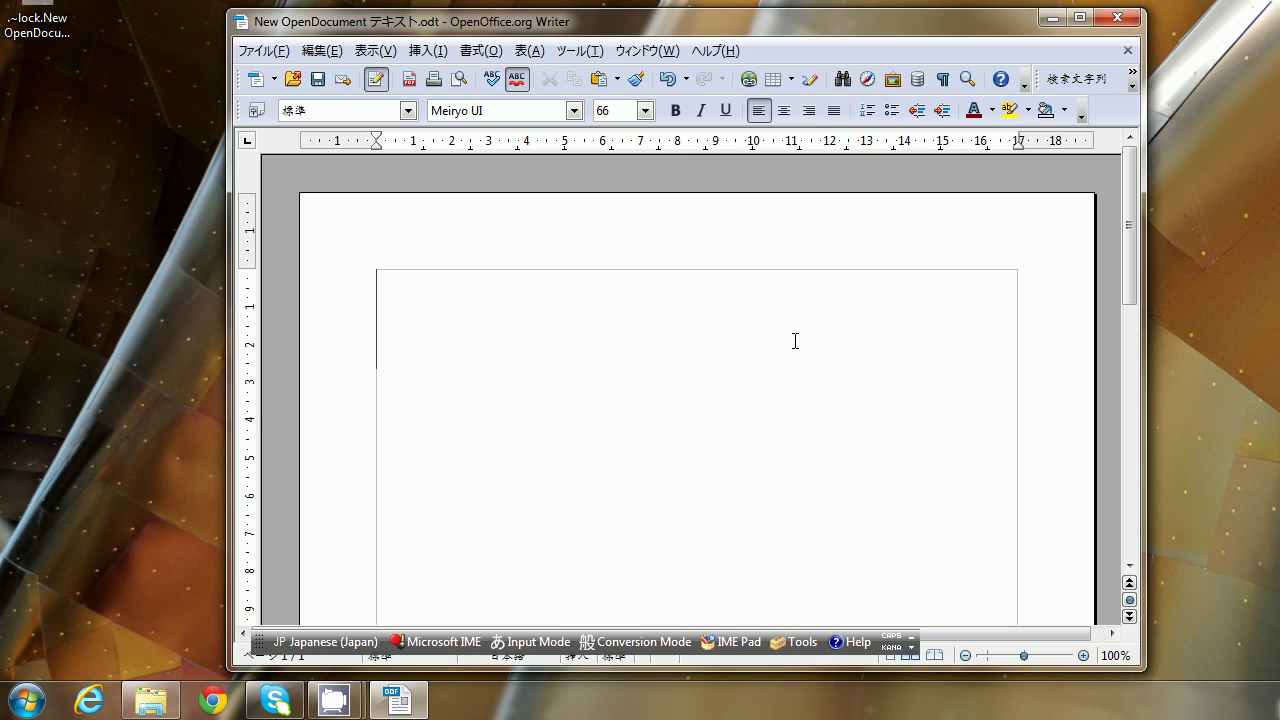
- Compose く and erase it, and compose にち with ち spelled as ti, cancelling the composition
text(ku)
key(BackSpace)
text(ku)
key(BackSpace)
text(ni)
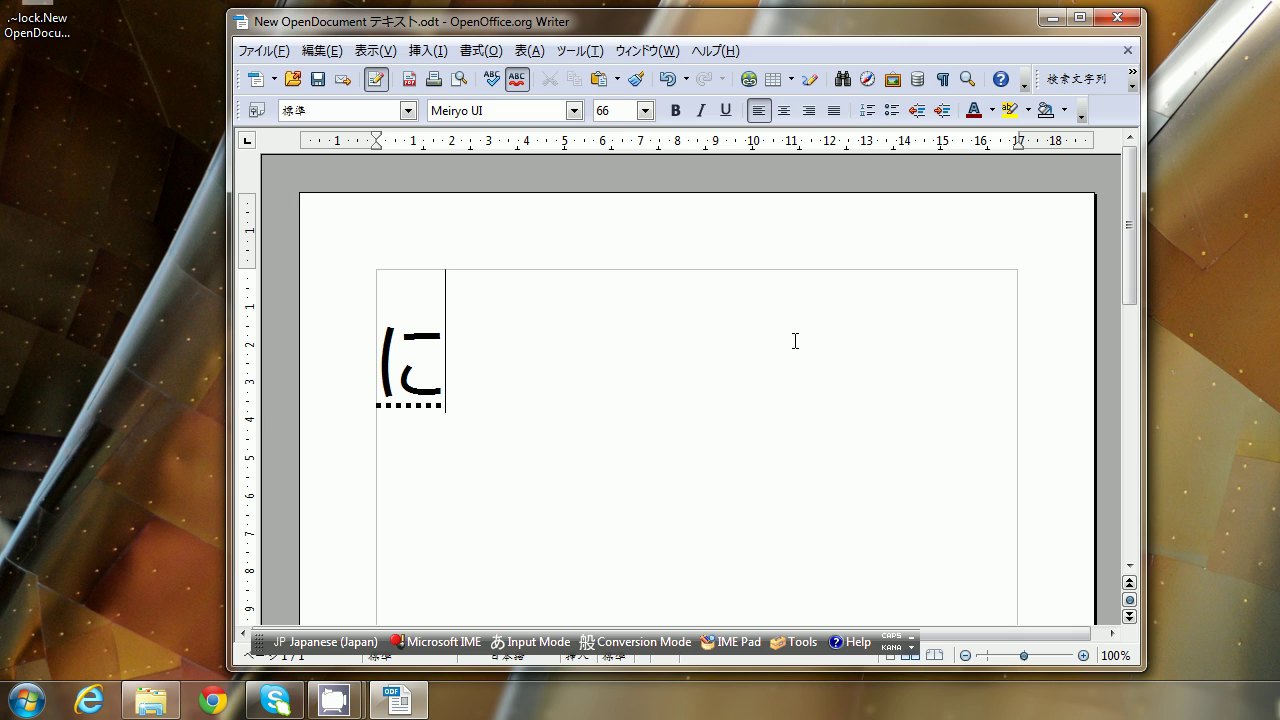
text(ch)
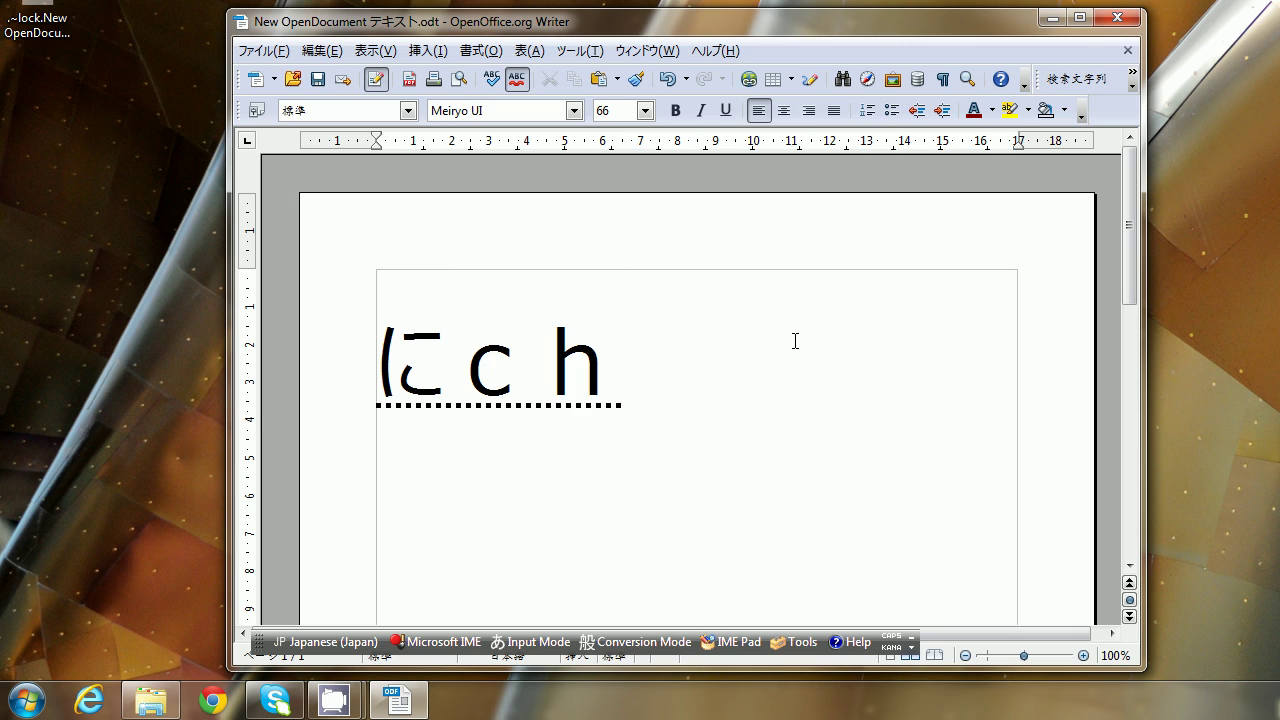
key(BackSpace)
key(BackSpace)
text(ti)
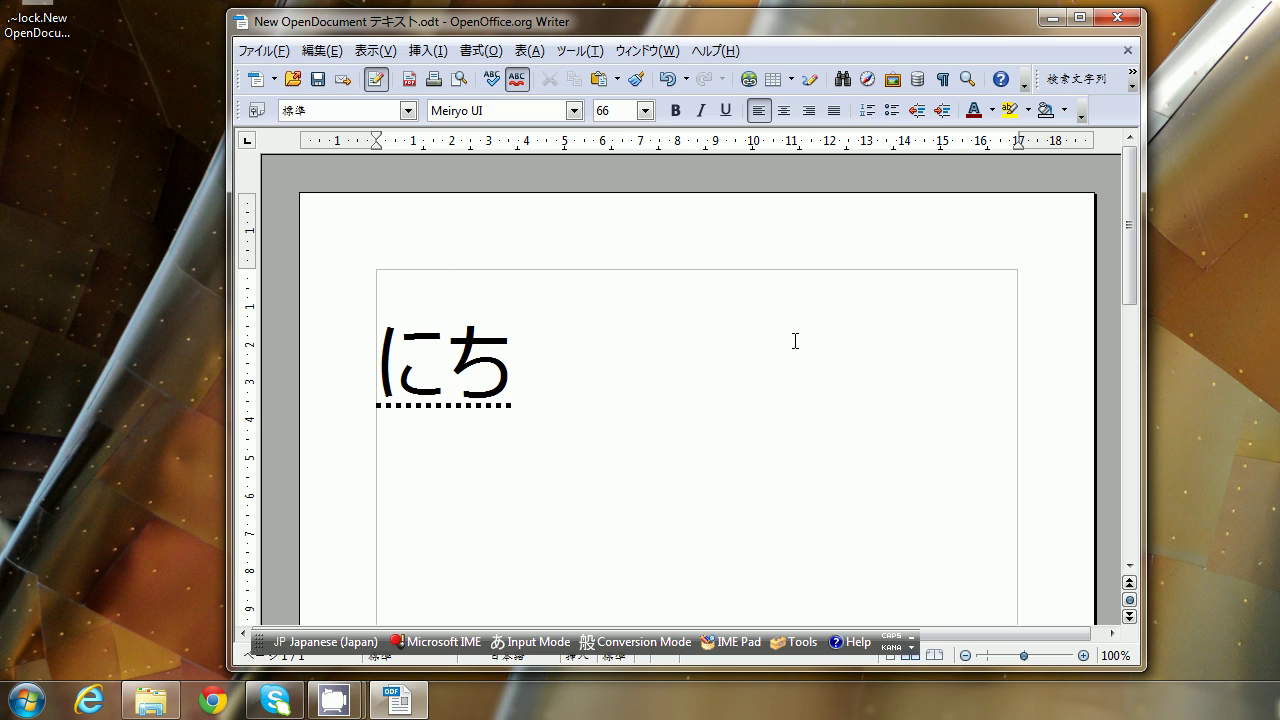
key(BackSpace)
text(ti)
key(Escape)
- Compose にち, step through its conversion candidates 日 and にち, and cancel the composition
text(nichi)
key(space)
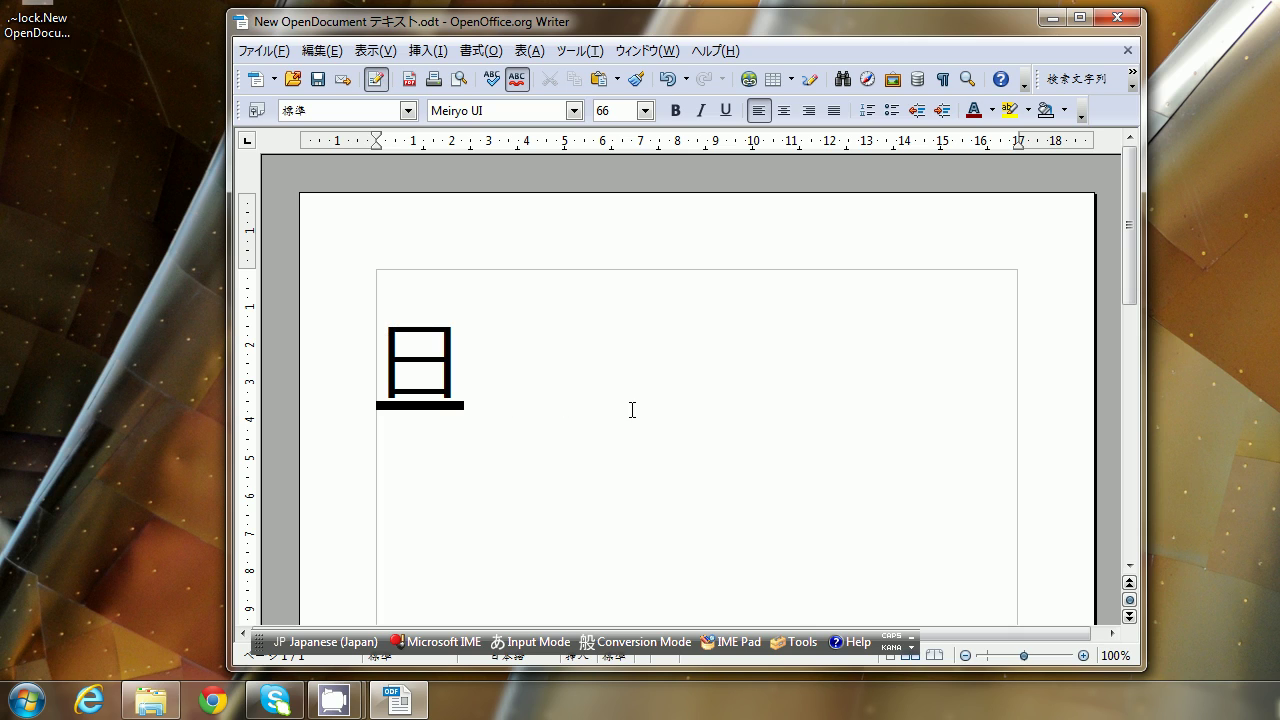
key(space)
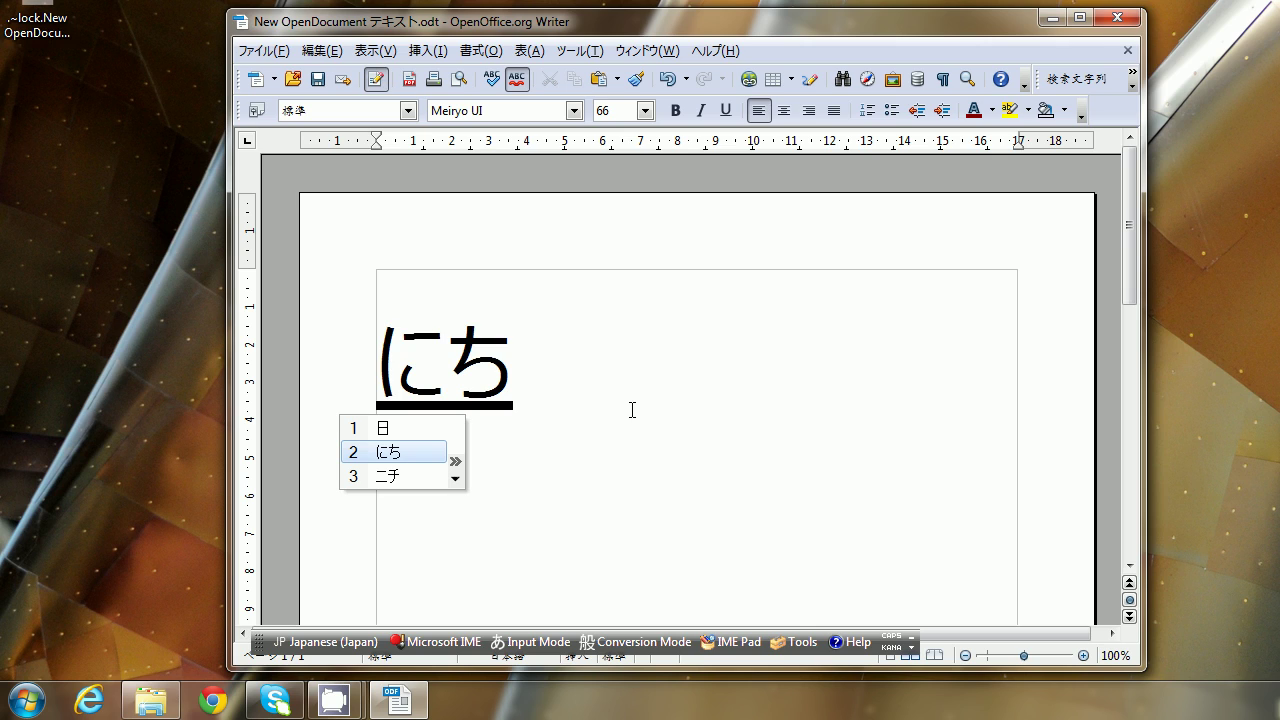
key(Up)
key(Escape)
key(Escape)
key(Escape)
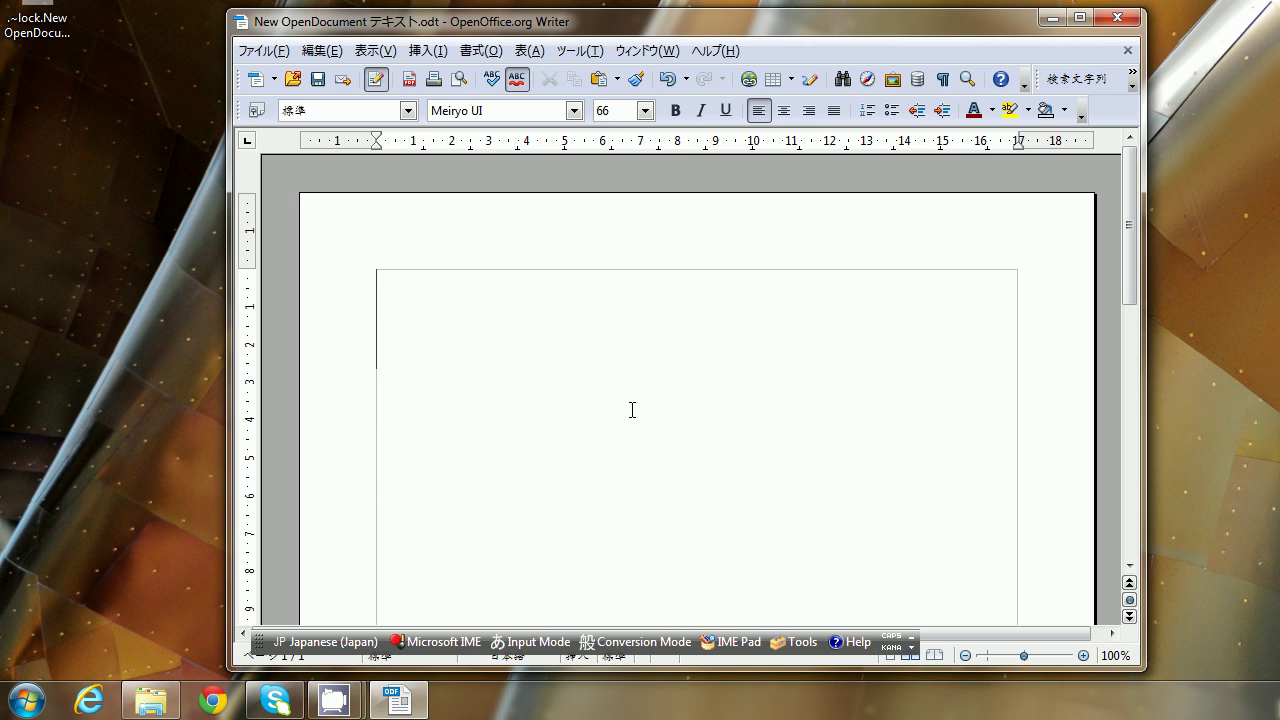
- Compose ちゅう, cycle through its full list of kanji conversion candidates, and choose 註
text(chuu)
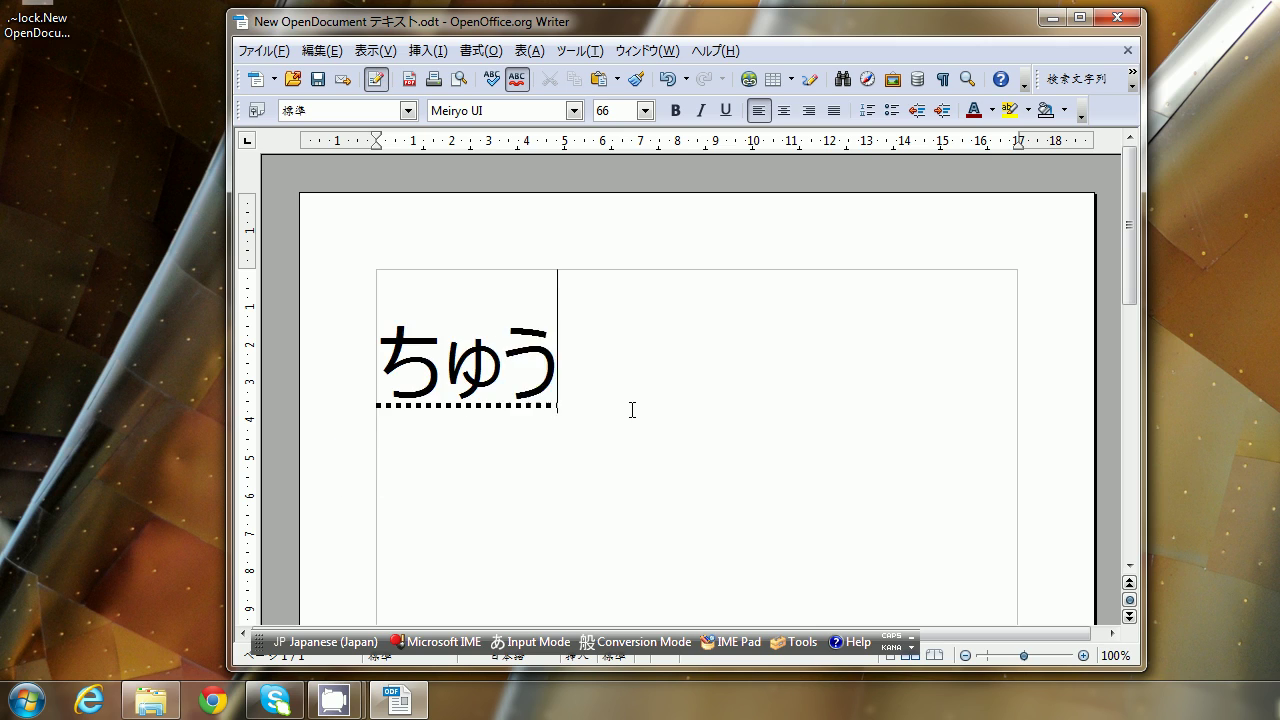
key(space)
key(space)
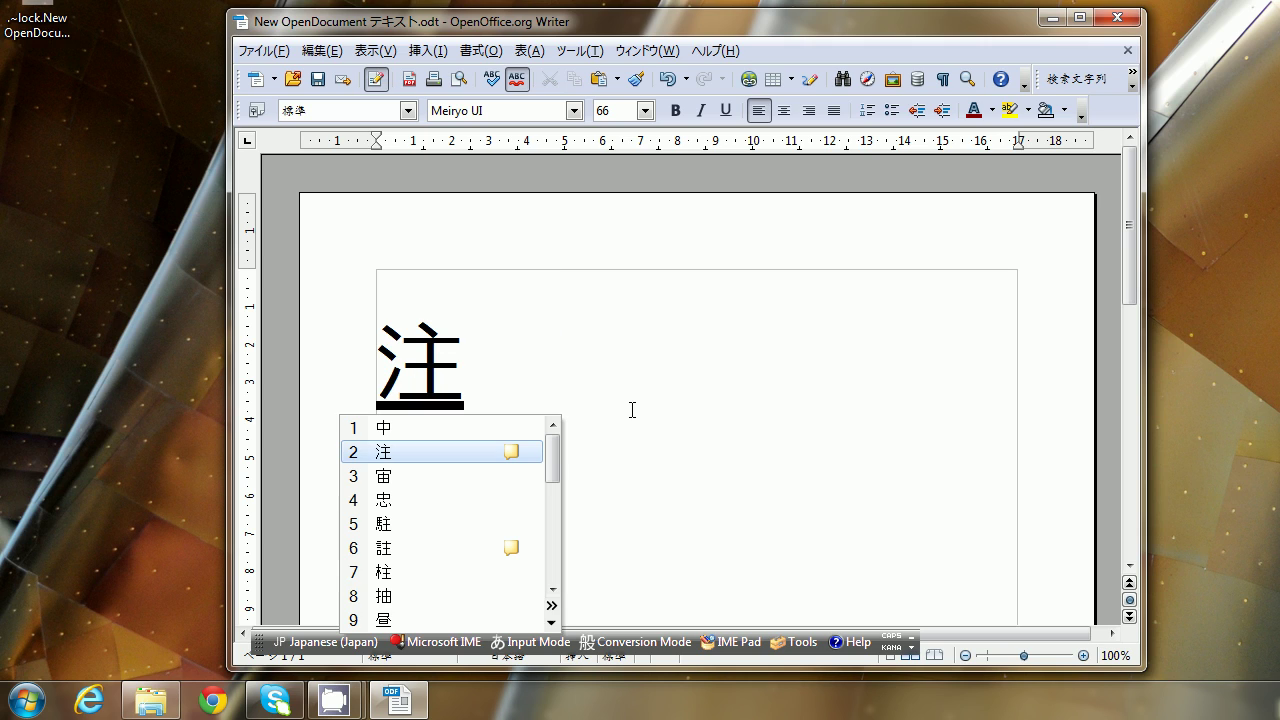
key(space)
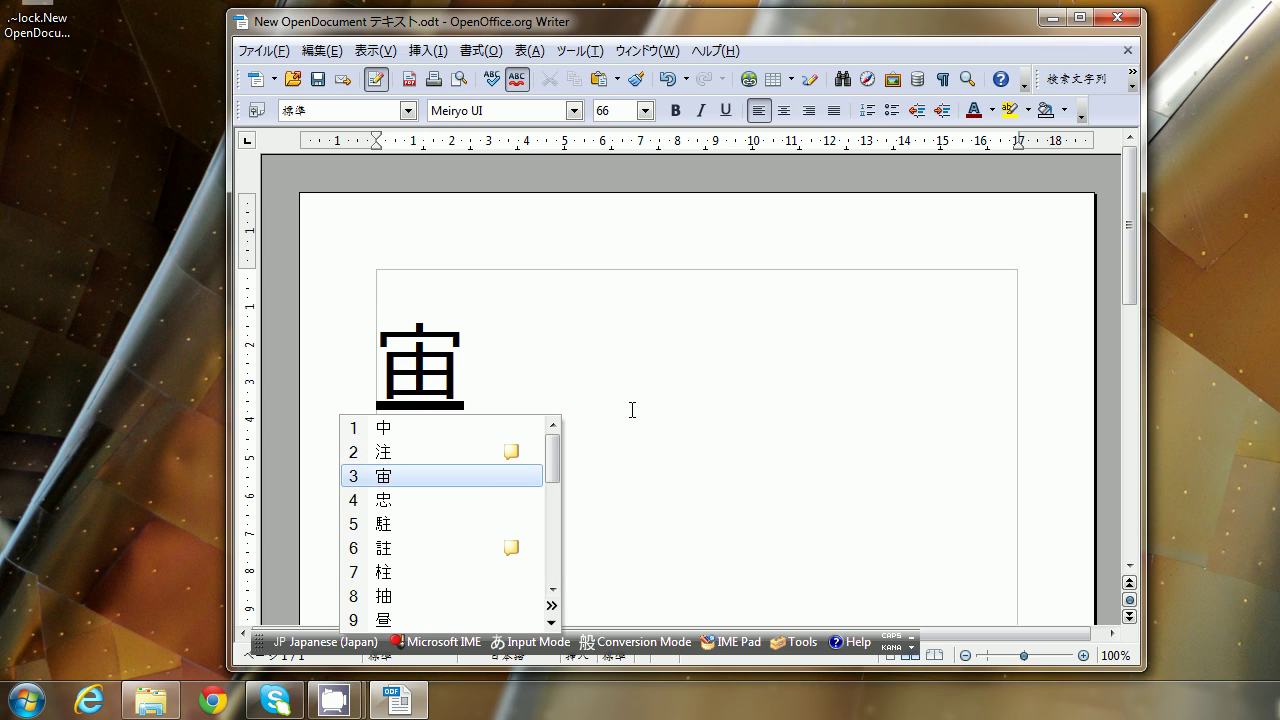
key(space)
key(space)
key(space)
key(space)
key(space)
key(space)
key(space)
key(space)
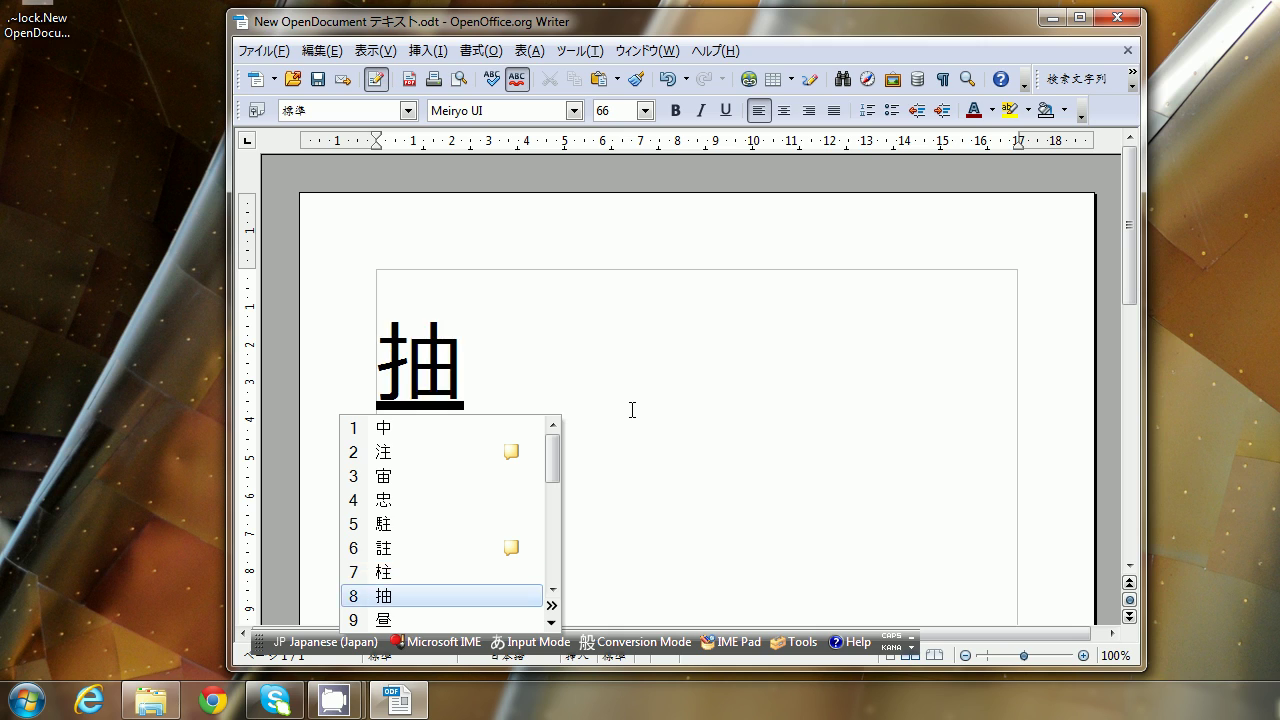
key(space)
key(space)
key(space)
key(space)
key(space)
key(space)
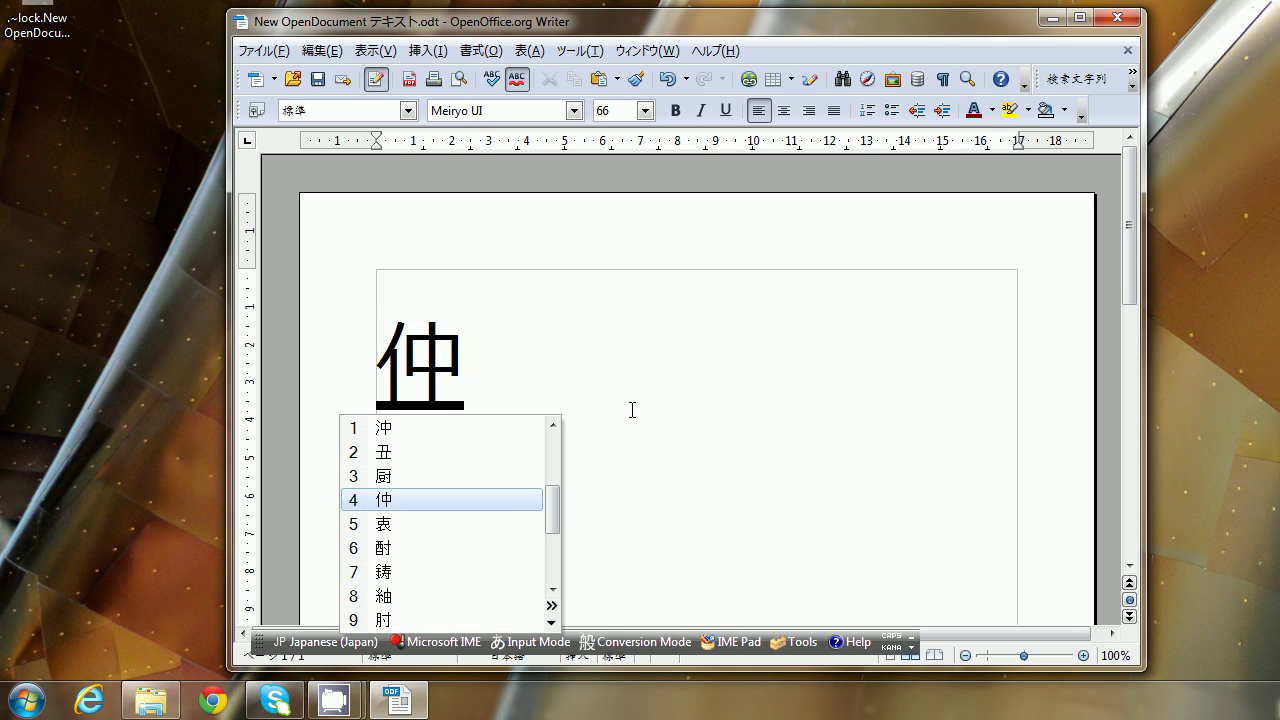
key(space)
key(space)
key(space)
key(space)
key(space)
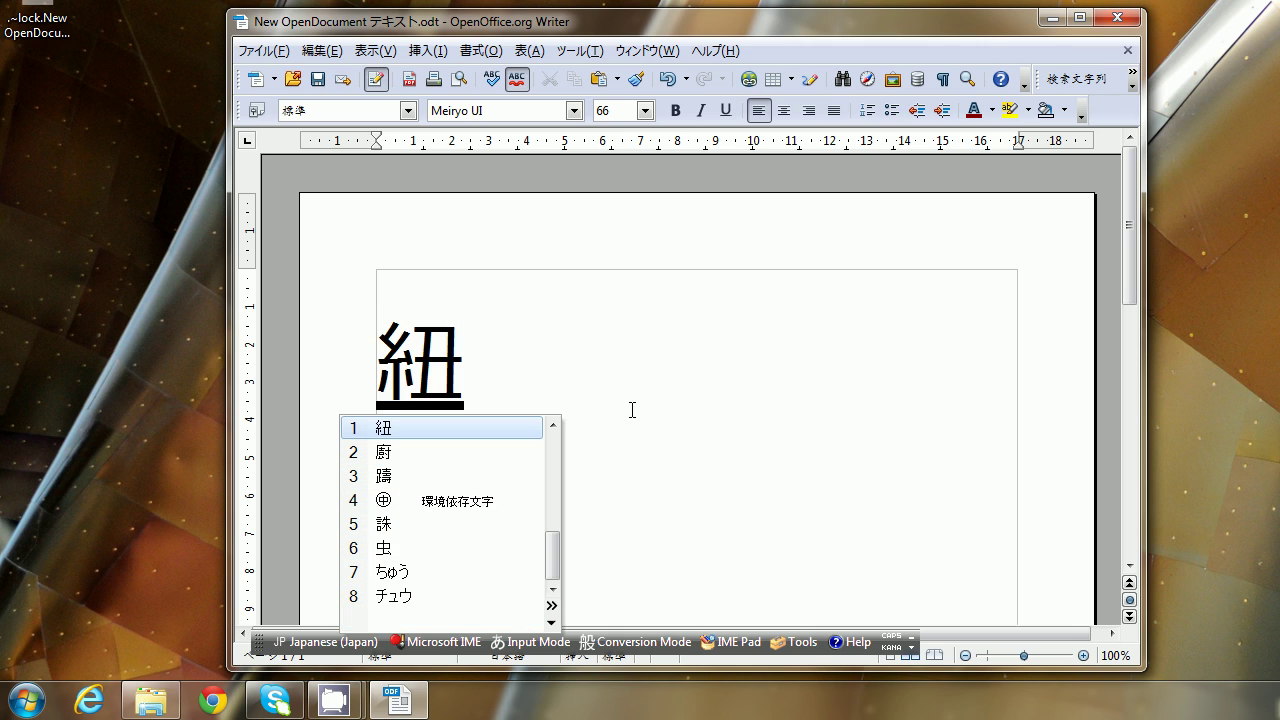
key(space)
key(space)
key(space)
key(space)
key(space)
key(space)
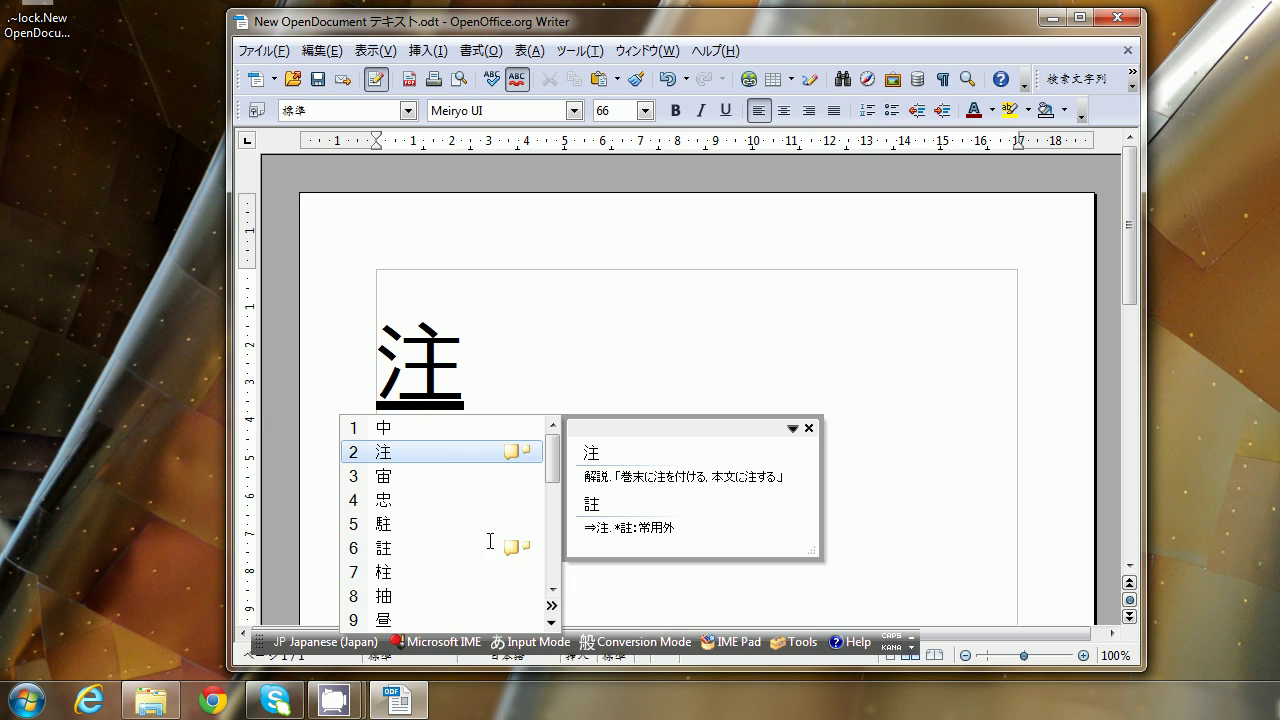
click(393, 550)
click(393, 550)
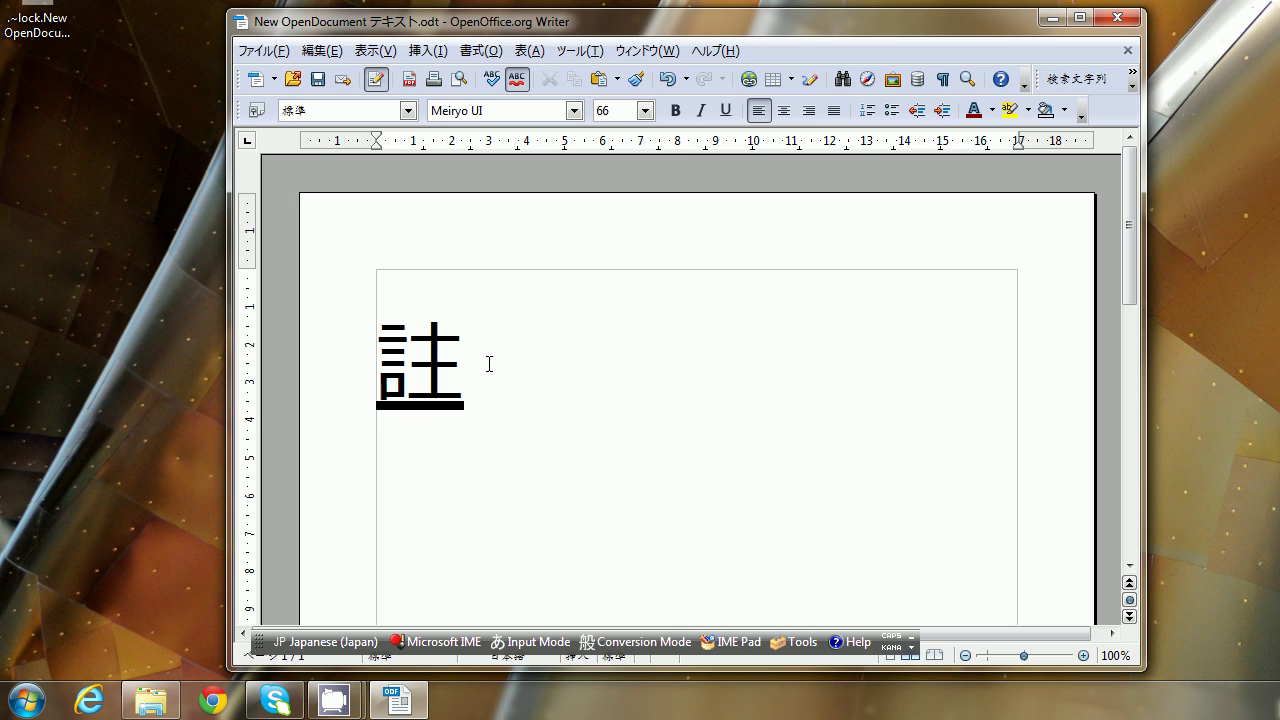
- Replace 註 with 注 converted from ちゅう, accept it, and delete the character from the document
drag(486, 366, 400, 370)
text(chuu)
key(space)
key(space)
key(space)
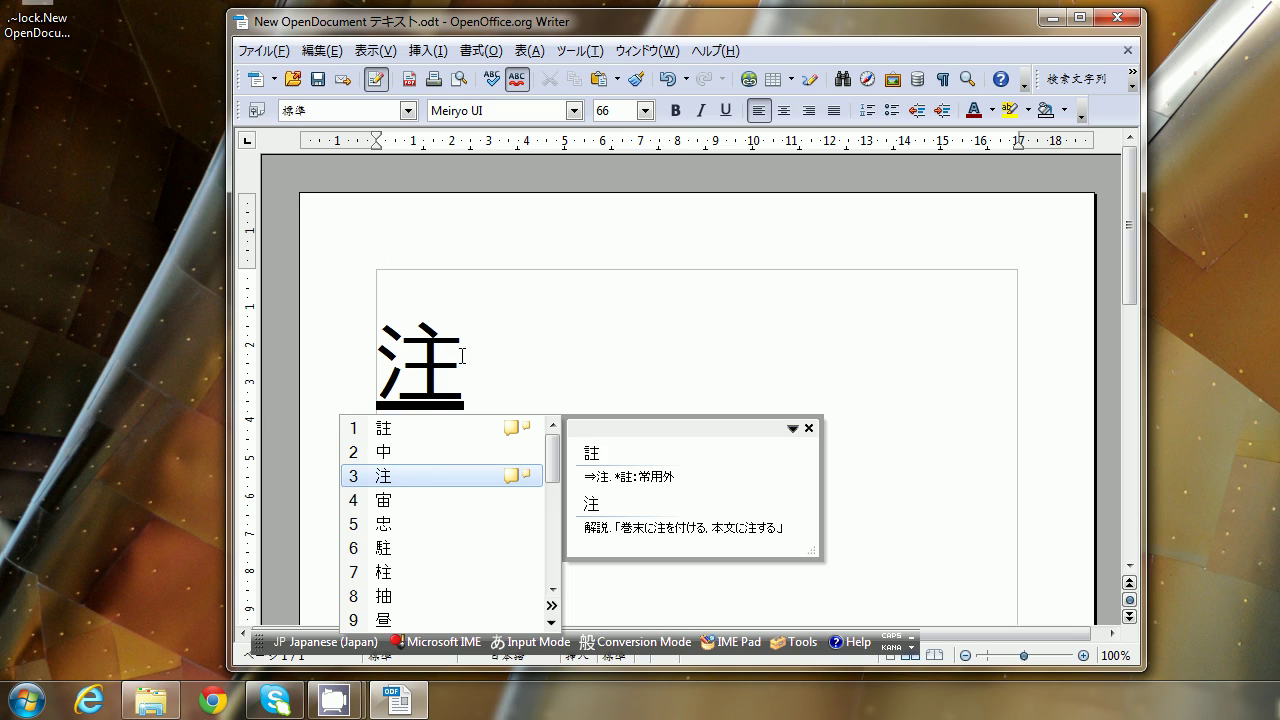
key(Return)
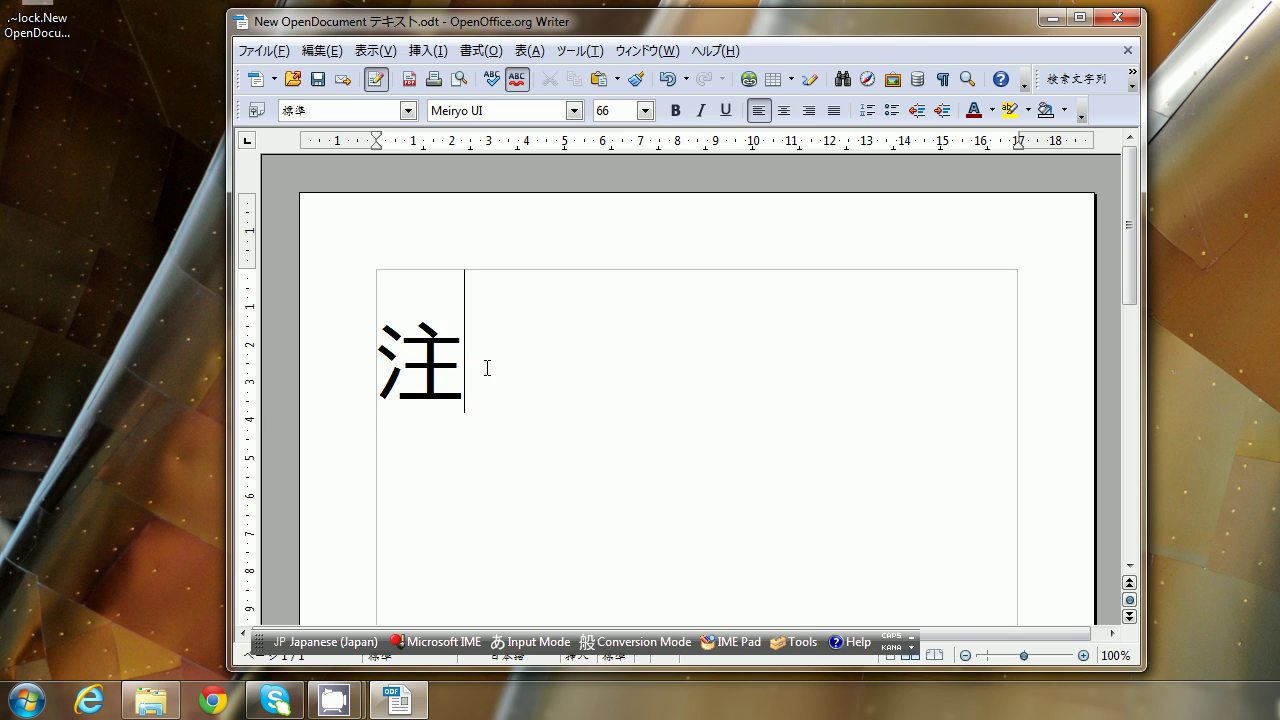
drag(487, 368, 364, 333)
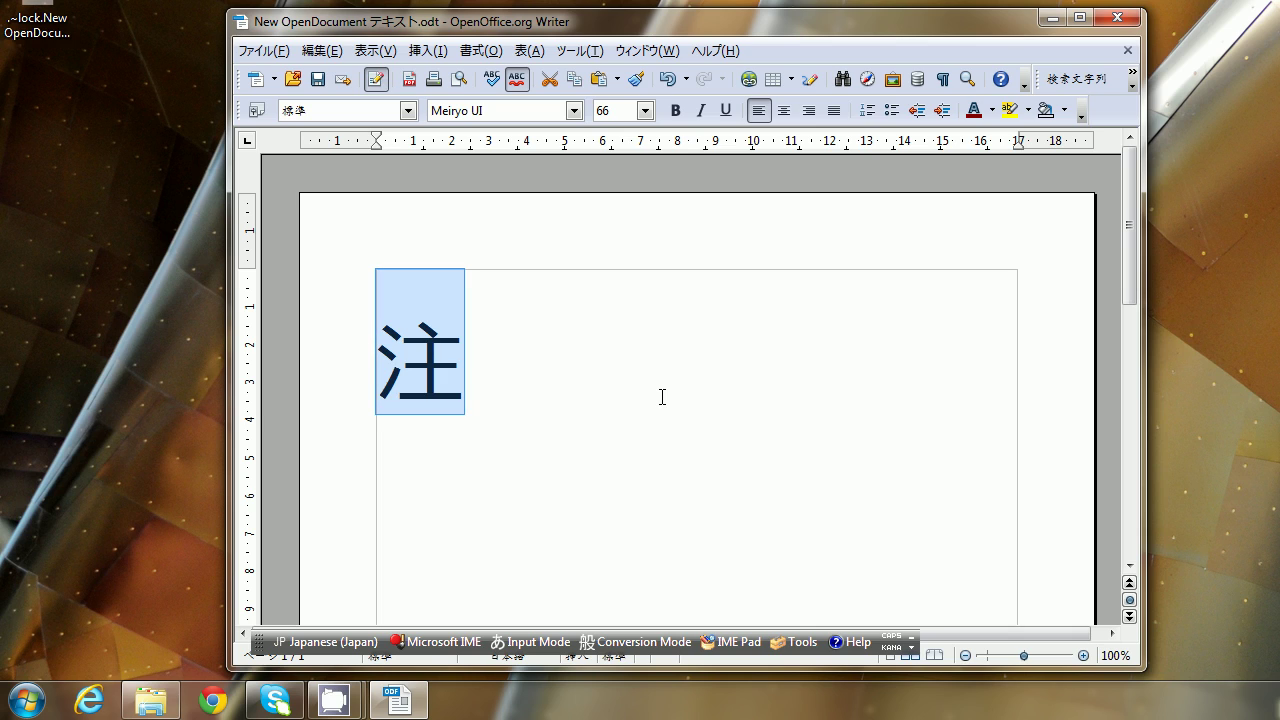
key(Delete)
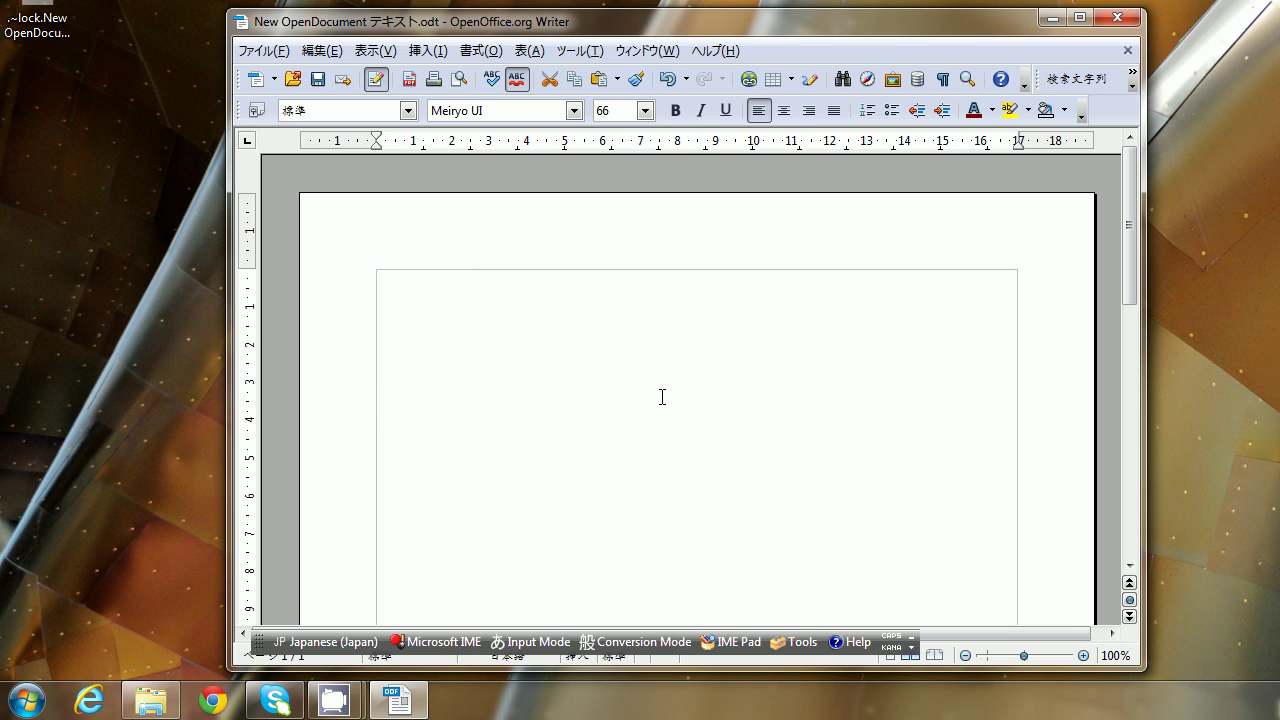